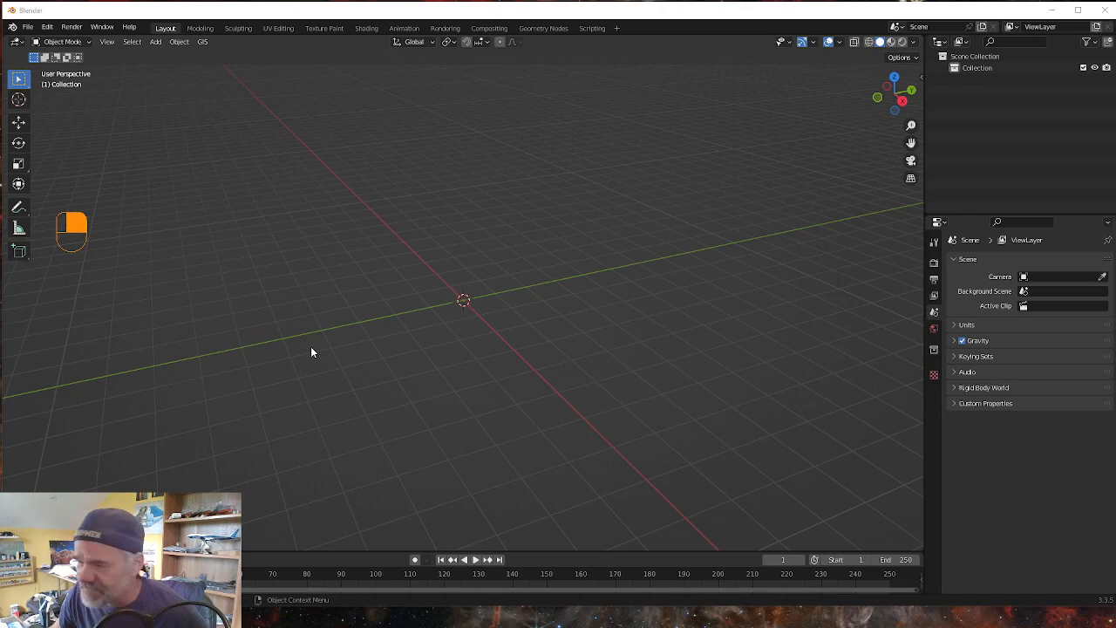
# Step: Add a UV sphere mesh at the world origin and view it up close
pyautogui.hotkey('shift', 'a')
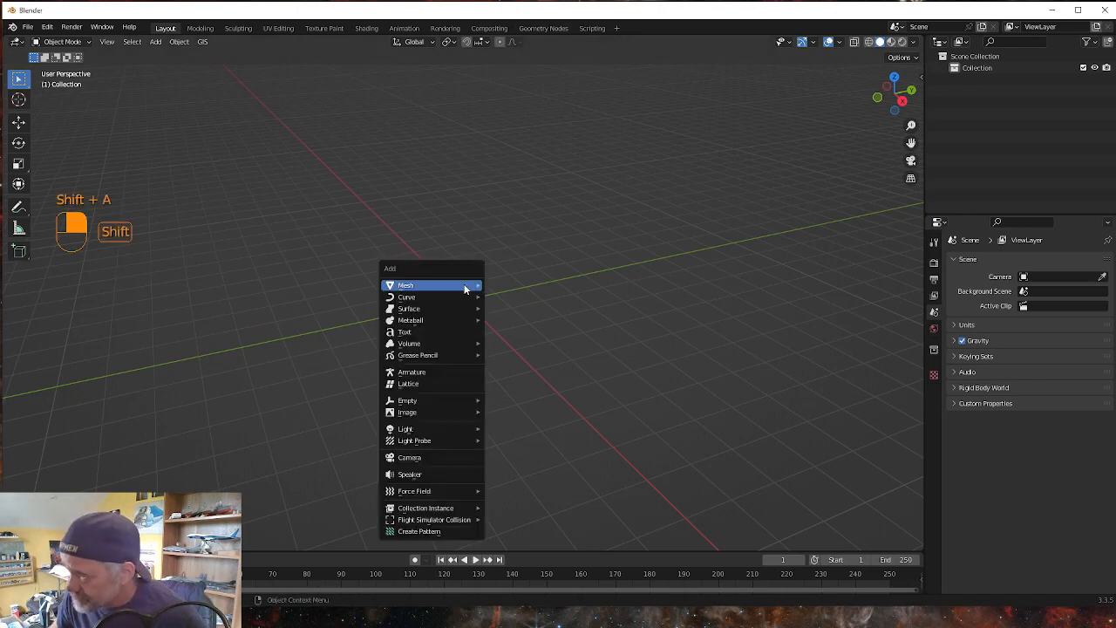
pyautogui.moveTo(446, 284)
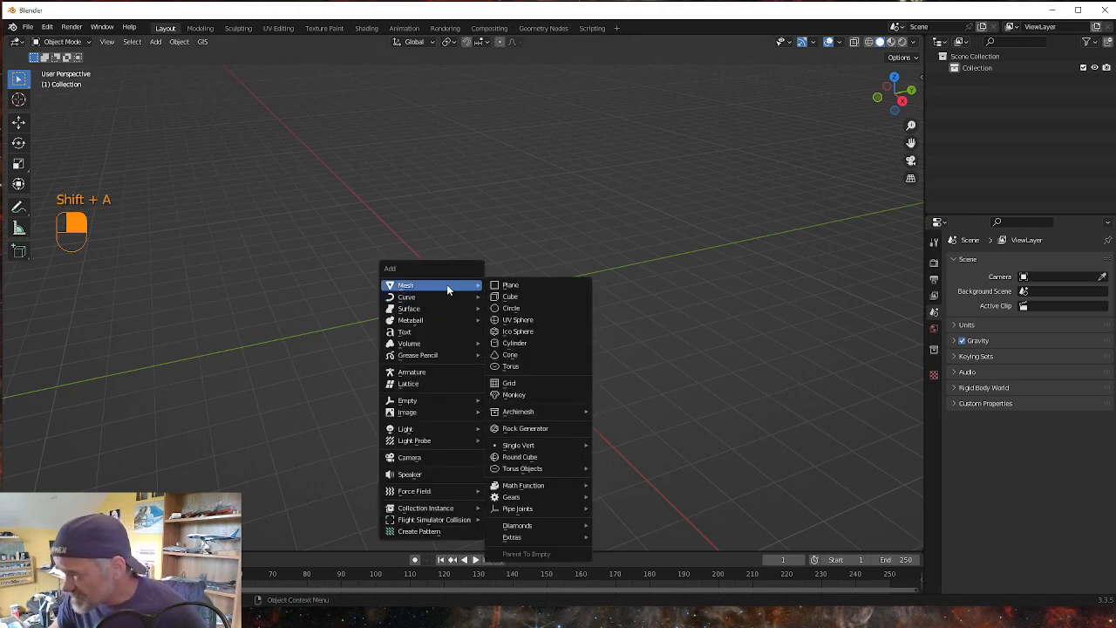
pyautogui.click(522, 320)
pyautogui.scroll(8, 481, 328)
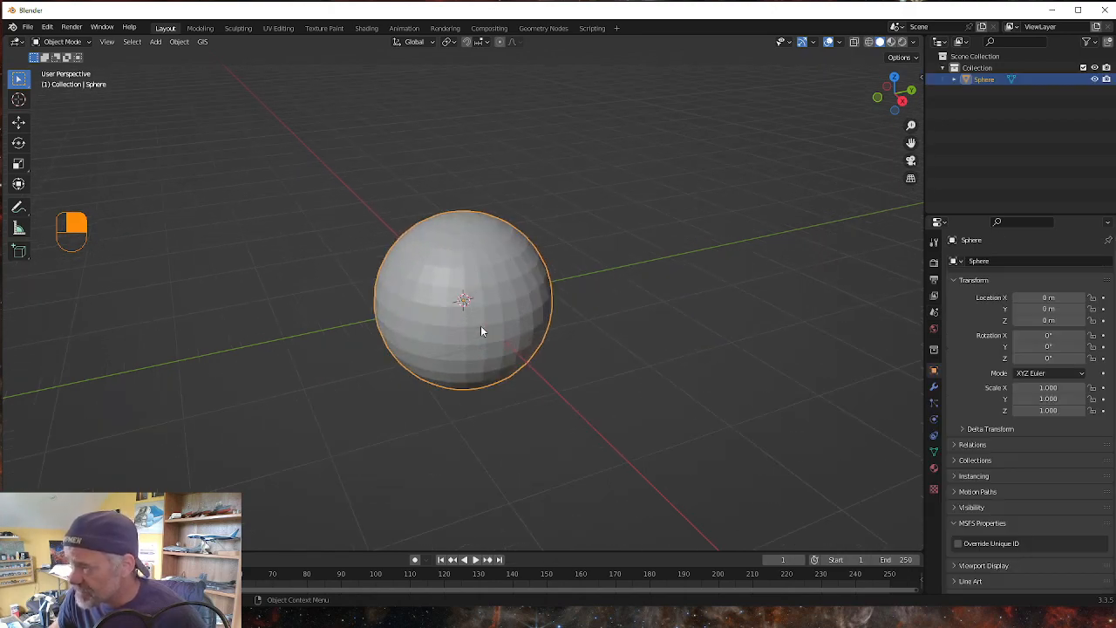
pyautogui.moveTo(474, 348)
pyautogui.mouseDown(button='middle')
pyautogui.moveTo(474, 411)
pyautogui.moveTo(382, 424)
pyautogui.moveTo(457, 378)
pyautogui.moveTo(434, 370)
pyautogui.mouseUp(button='middle')
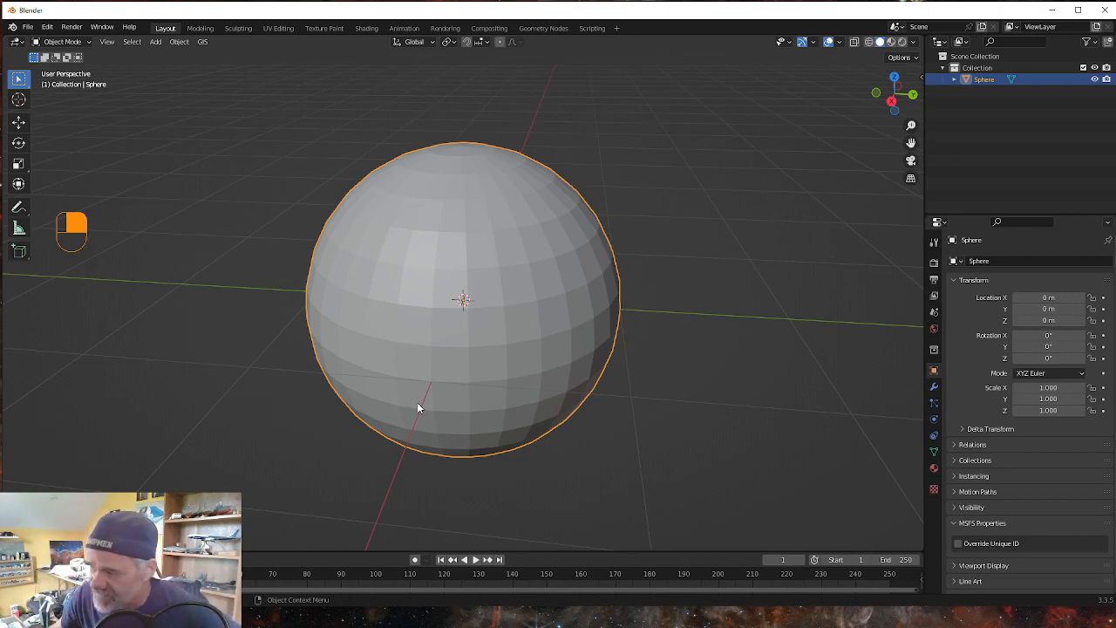
pyautogui.moveTo(414, 431); pyautogui.dragTo(414, 385, button='middle')
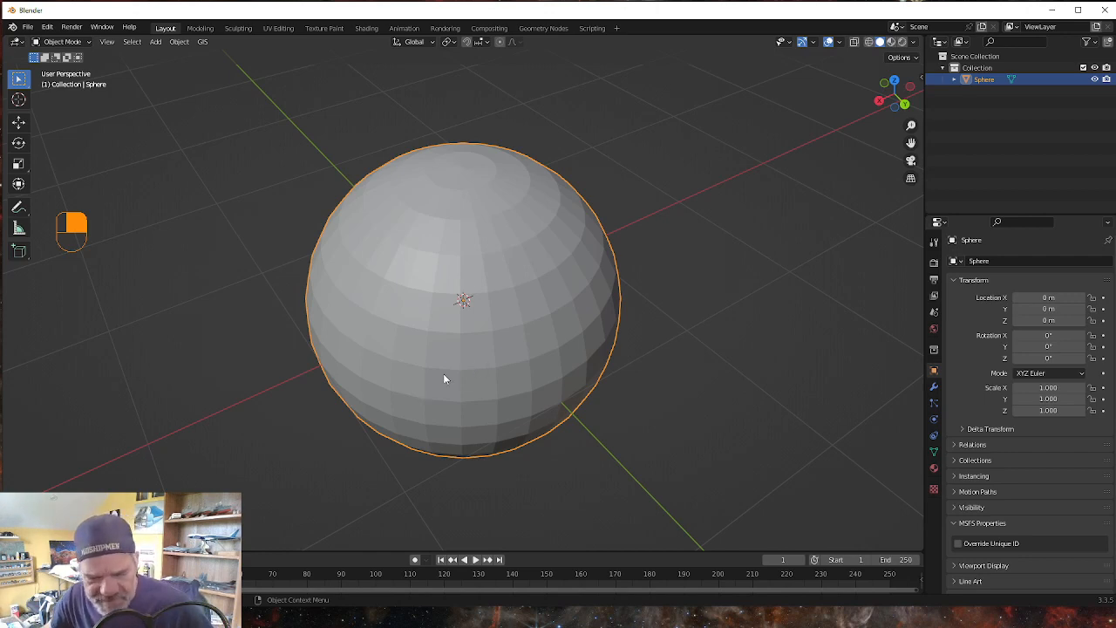
# Step: Enter Edit Mode on the sphere, switch to face selection and select a single face just above its equator
pyautogui.press('Tab')
pyautogui.moveTo(474, 293); pyautogui.dragTo(491, 264, button='middle')
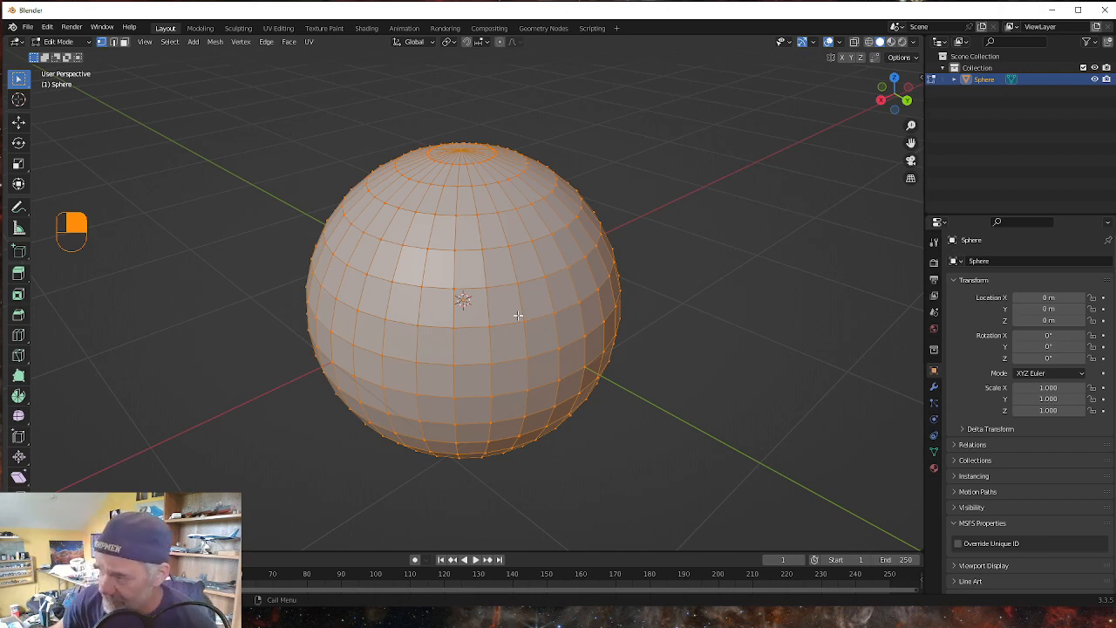
pyautogui.moveTo(520, 319); pyautogui.dragTo(560, 345, button='middle')
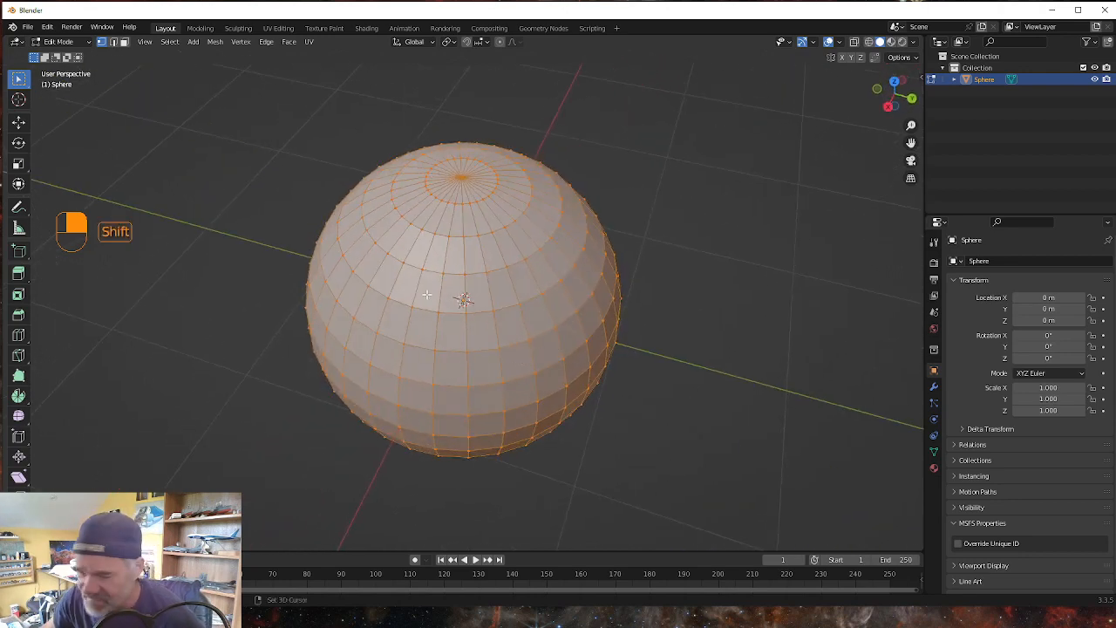
pyautogui.keyDown('shift'); pyautogui.moveTo(422, 300); pyautogui.dragTo(378, 352, button='middle'); pyautogui.keyUp('shift')
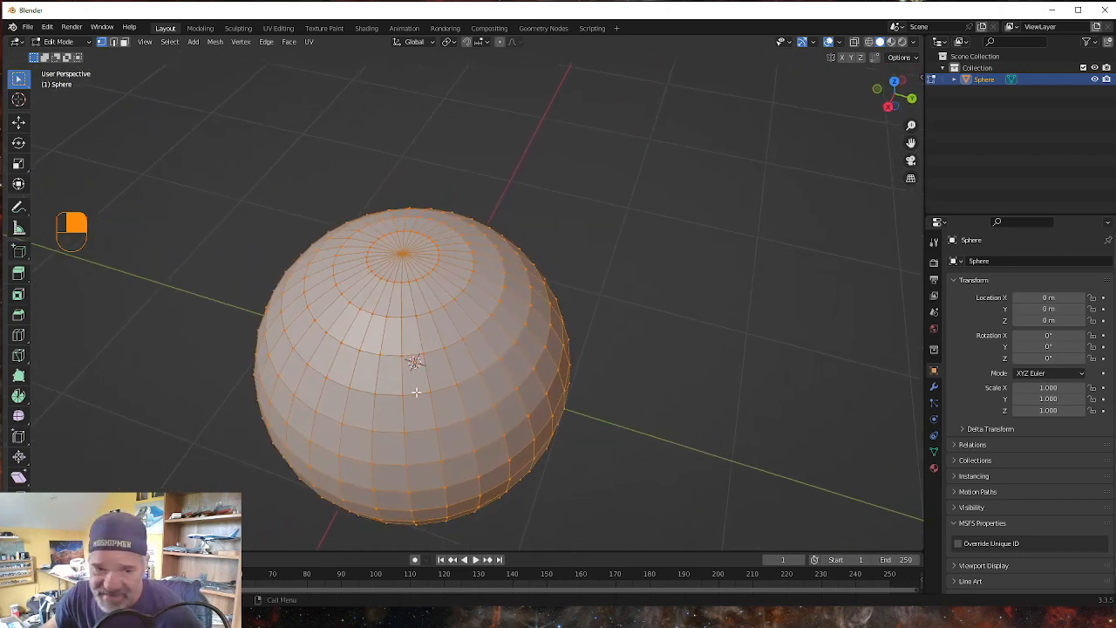
pyautogui.moveTo(422, 381); pyautogui.dragTo(445, 360, button='middle')
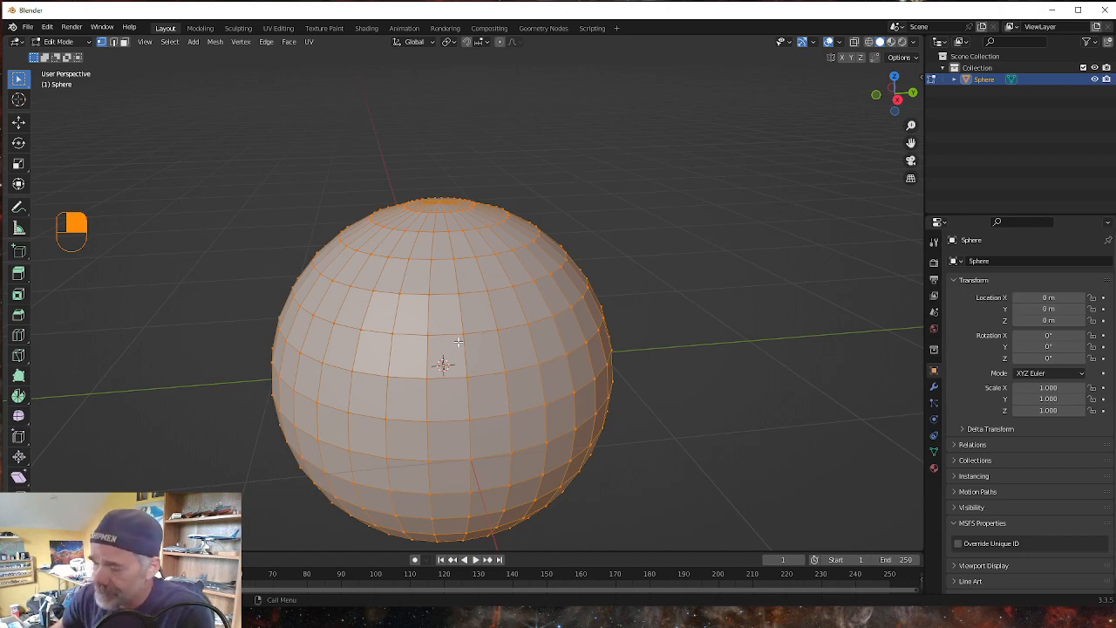
pyautogui.click(124, 43)
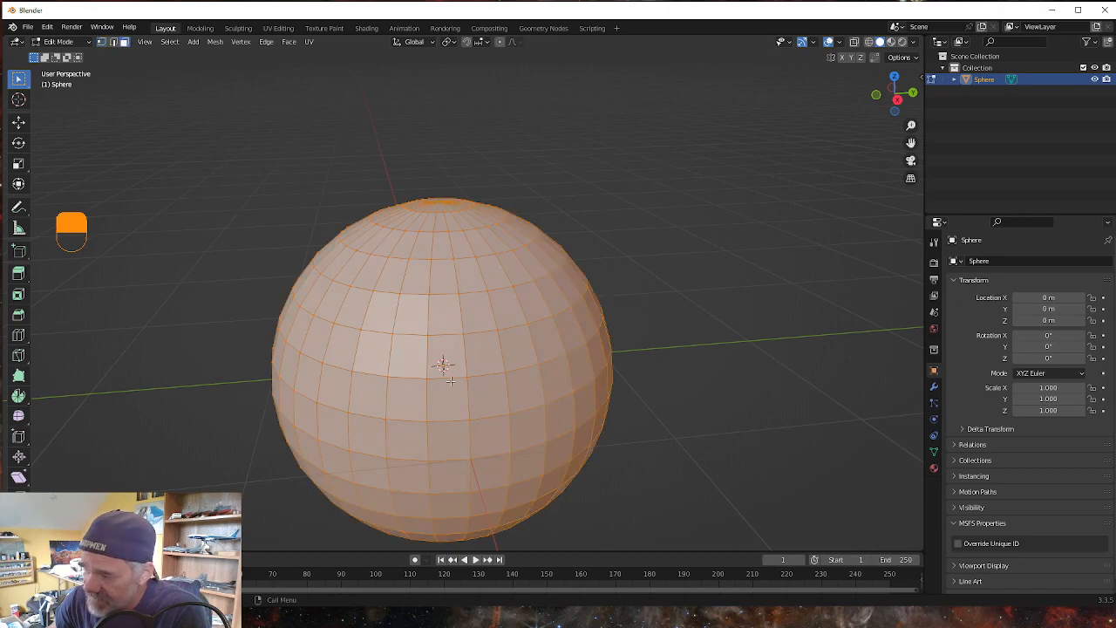
pyautogui.click(407, 356)
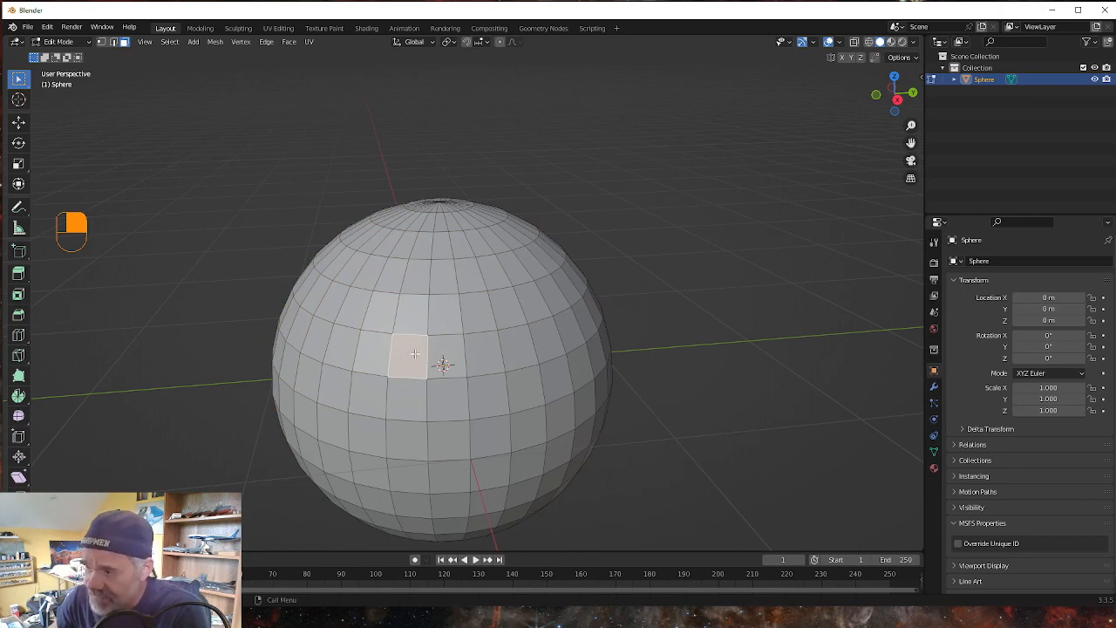
# Step: Switch to vertex selection and select only the upper corner vertex of that face
pyautogui.click(101, 42)
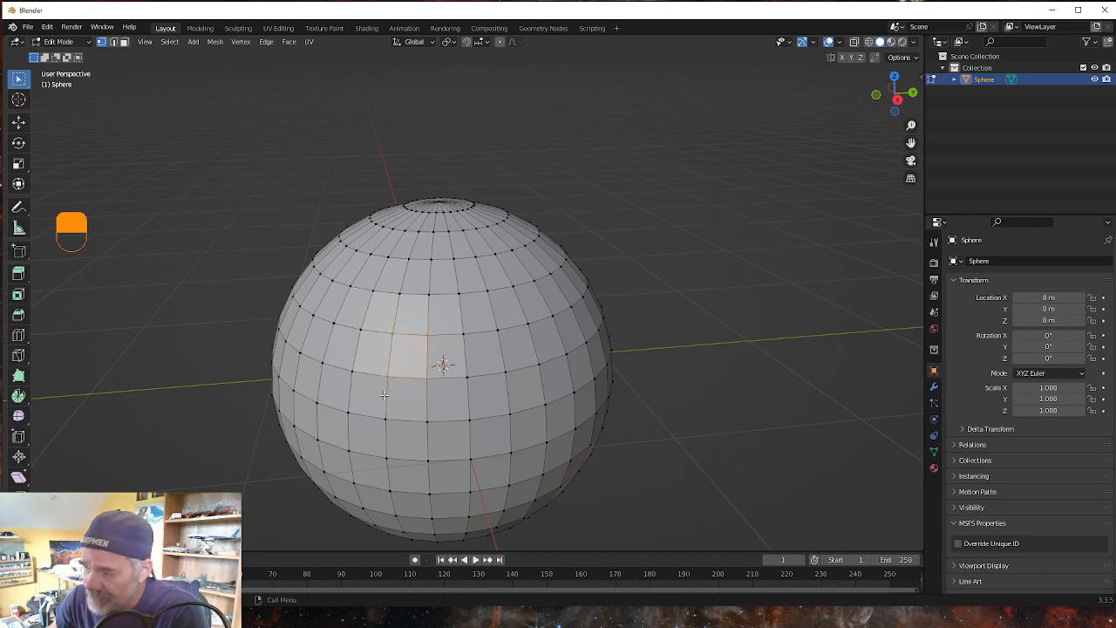
pyautogui.moveTo(388, 340); pyautogui.dragTo(398, 329)
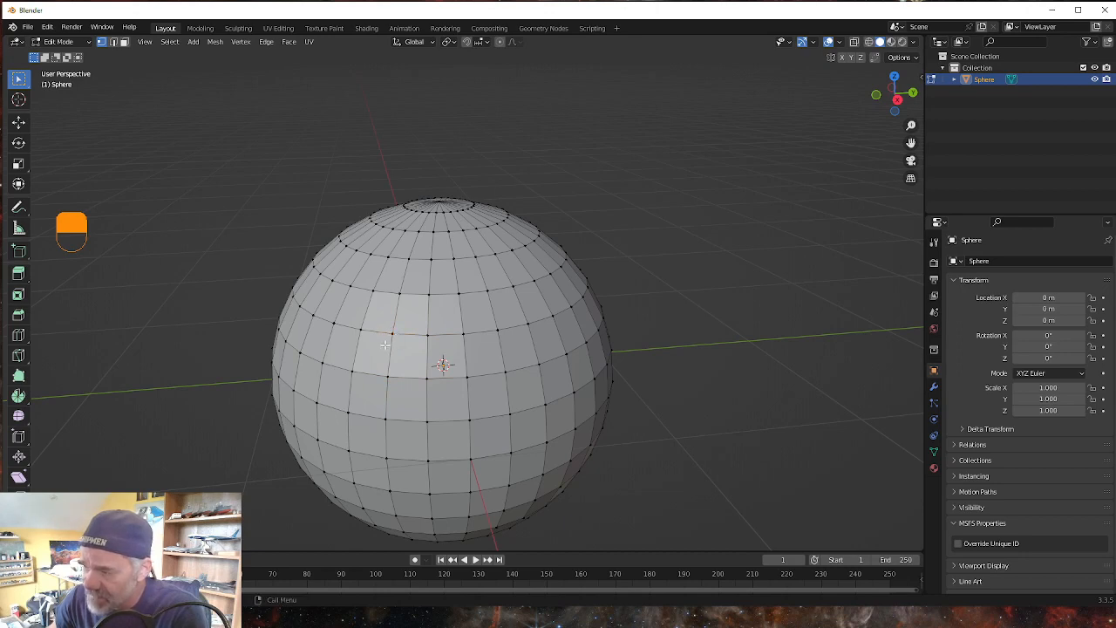
pyautogui.click(410, 359)
pyautogui.moveTo(389, 338); pyautogui.dragTo(400, 327)
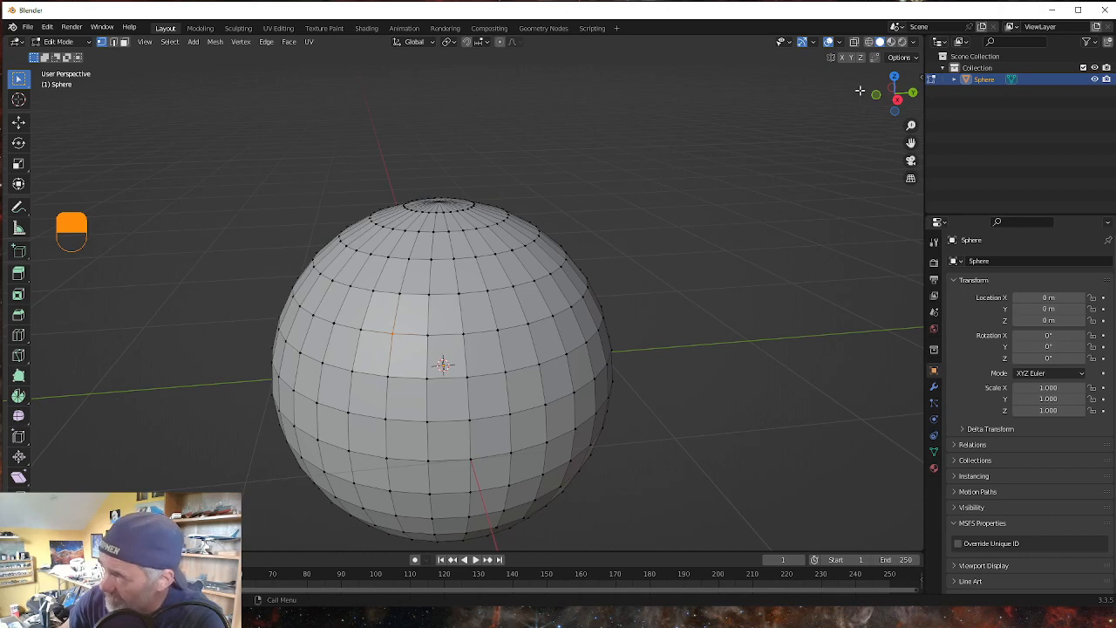
# Step: Turn on the Face Orientation overlay and view the sphere's face directions from several angles
pyautogui.click(838, 42)
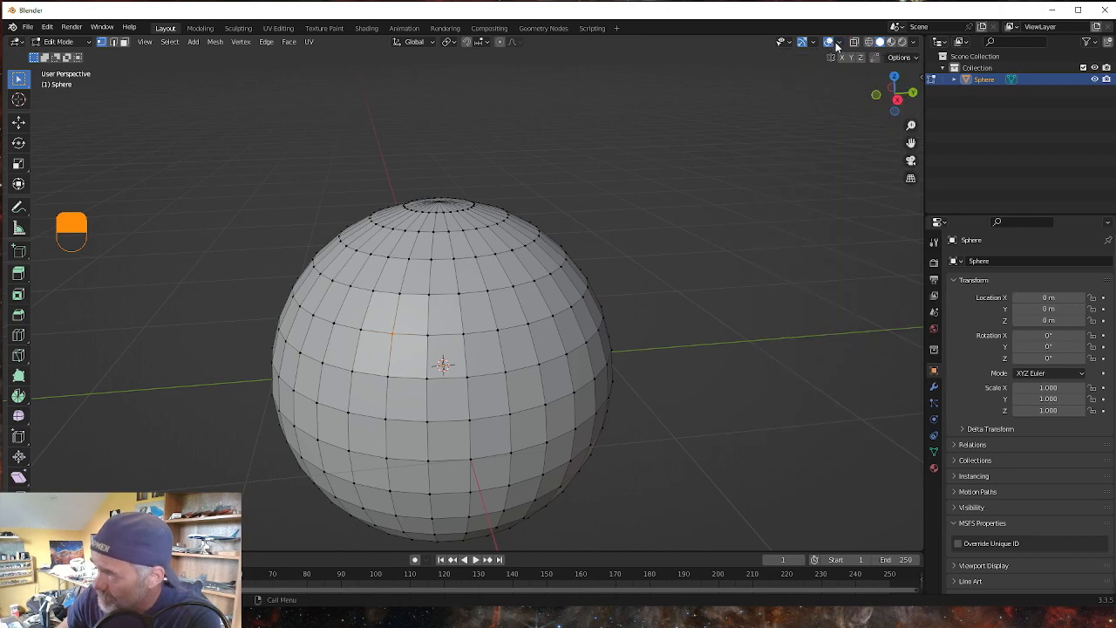
pyautogui.click(838, 42)
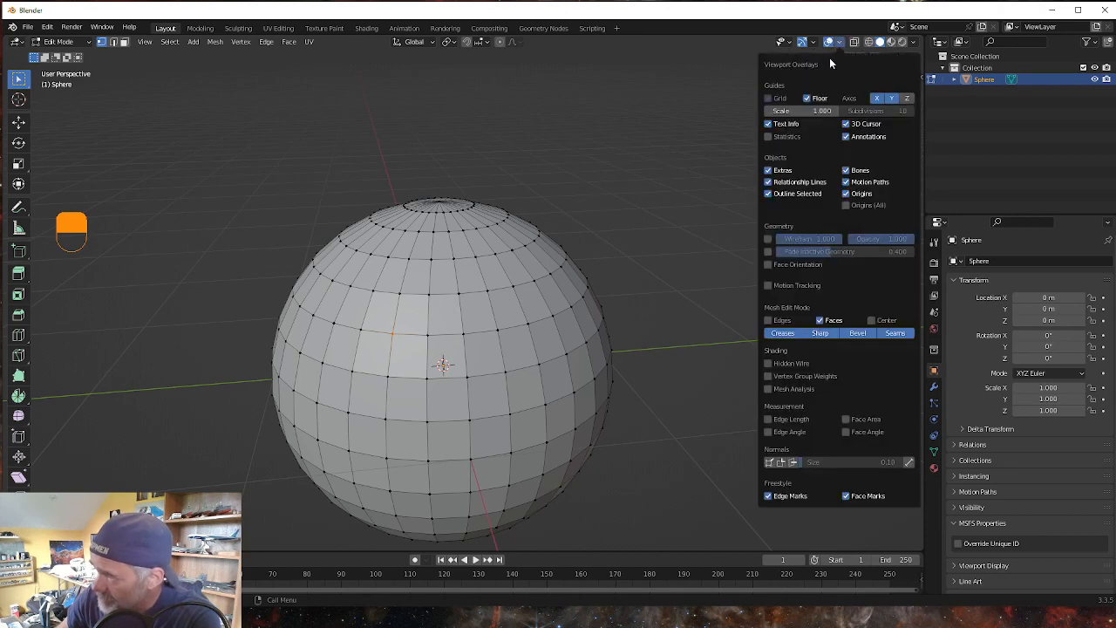
pyautogui.click(768, 264)
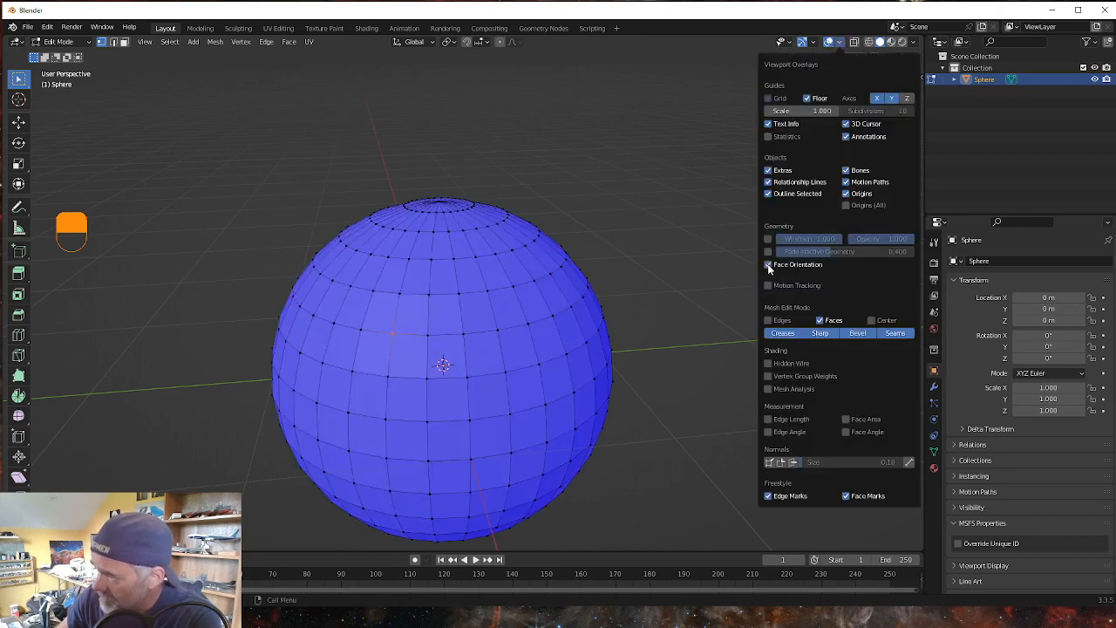
pyautogui.moveTo(529, 382)
pyautogui.mouseDown(button='middle')
pyautogui.moveTo(451, 420)
pyautogui.moveTo(381, 374)
pyautogui.moveTo(401, 386)
pyautogui.moveTo(521, 386)
pyautogui.moveTo(521, 376)
pyautogui.mouseUp(button='middle')
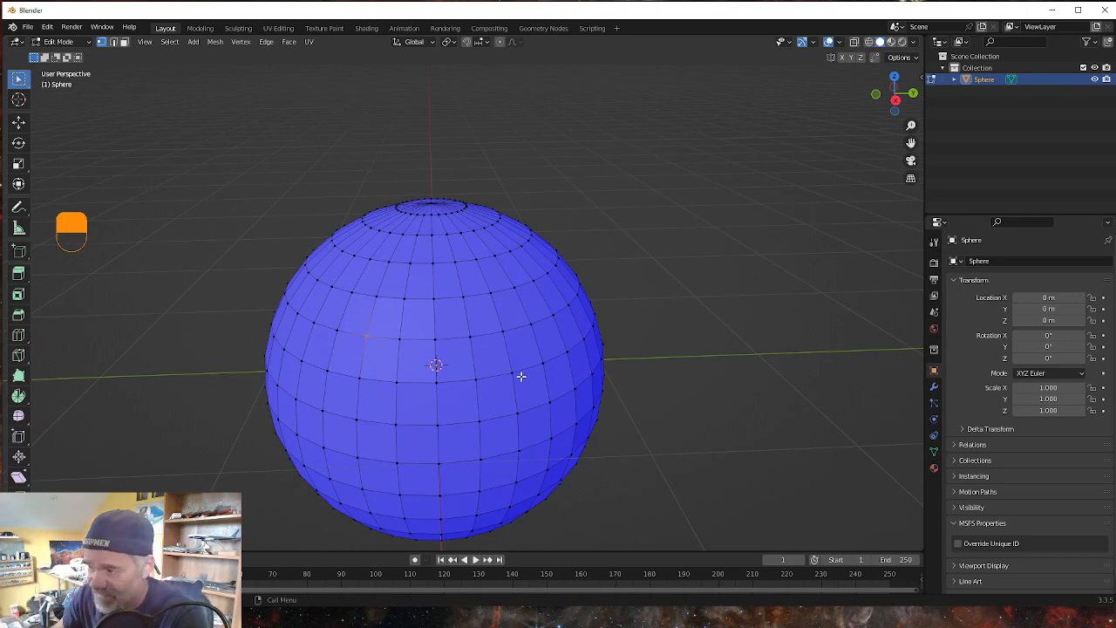
pyautogui.moveTo(507, 404); pyautogui.dragTo(444, 422, button='middle')
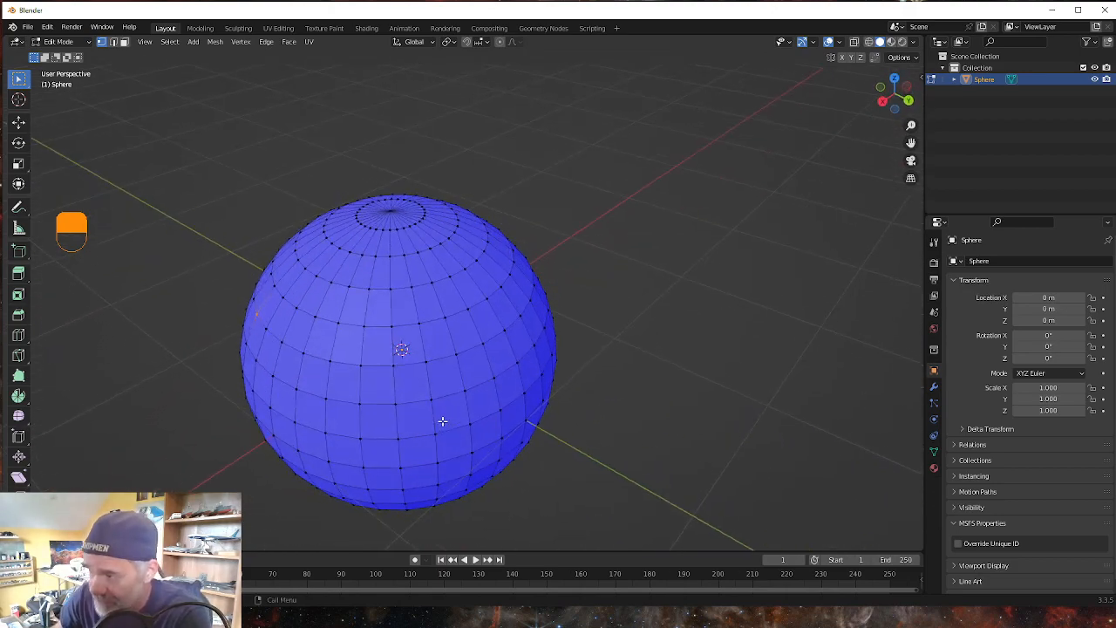
# Step: Switch to face selection and flip the normal of one face on the sphere's front
pyautogui.click(123, 42)
pyautogui.click(370, 353)
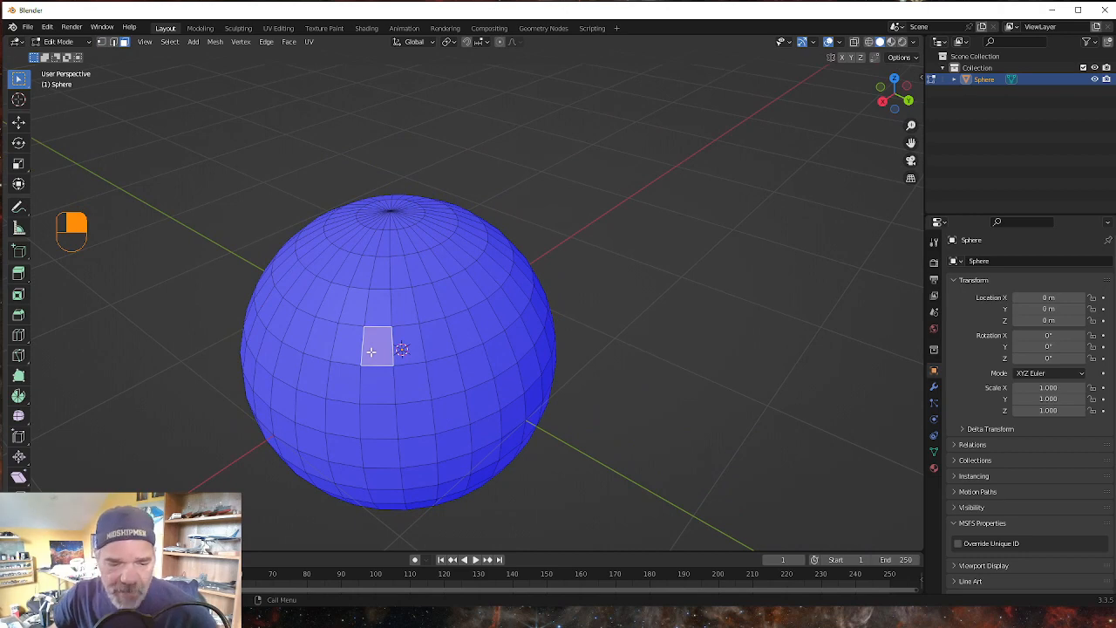
pyautogui.press('alt')
pyautogui.hotkey('alt', 'n')
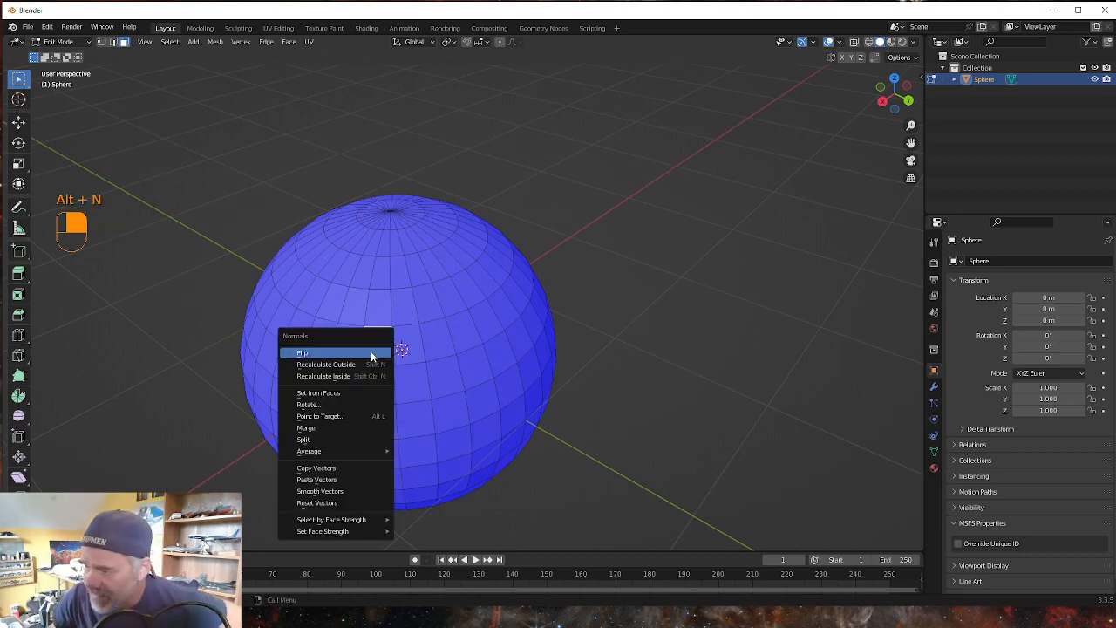
pyautogui.click(371, 352)
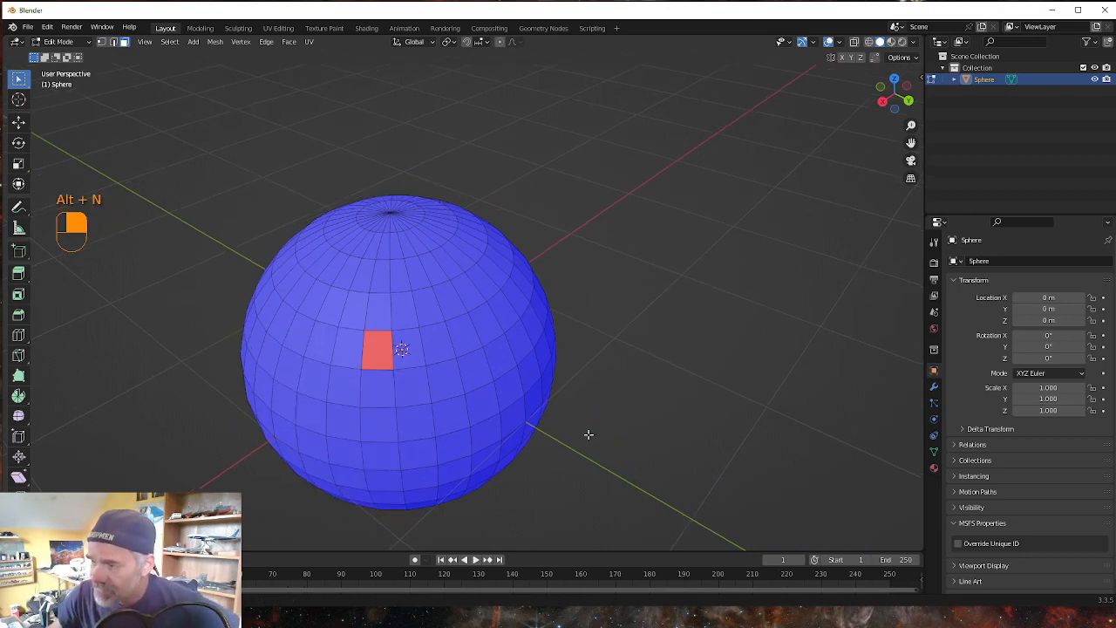
pyautogui.moveTo(589, 434); pyautogui.dragTo(563, 422, button='middle')
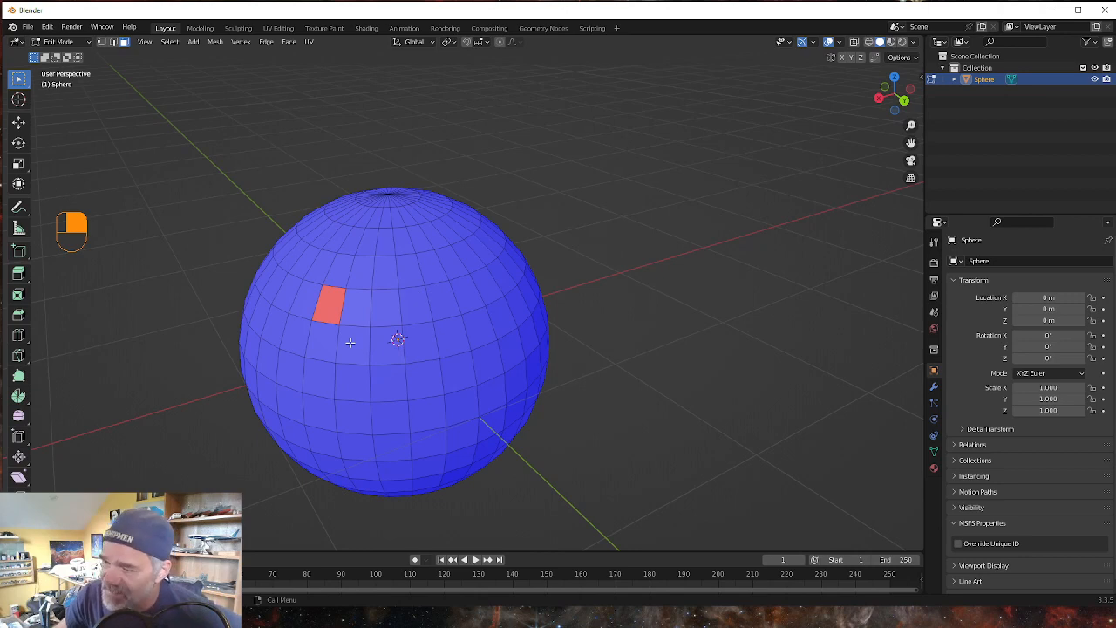
pyautogui.moveTo(349, 341)
pyautogui.mouseDown(button='middle')
pyautogui.moveTo(323, 375)
pyautogui.moveTo(329, 346)
pyautogui.mouseUp(button='middle')
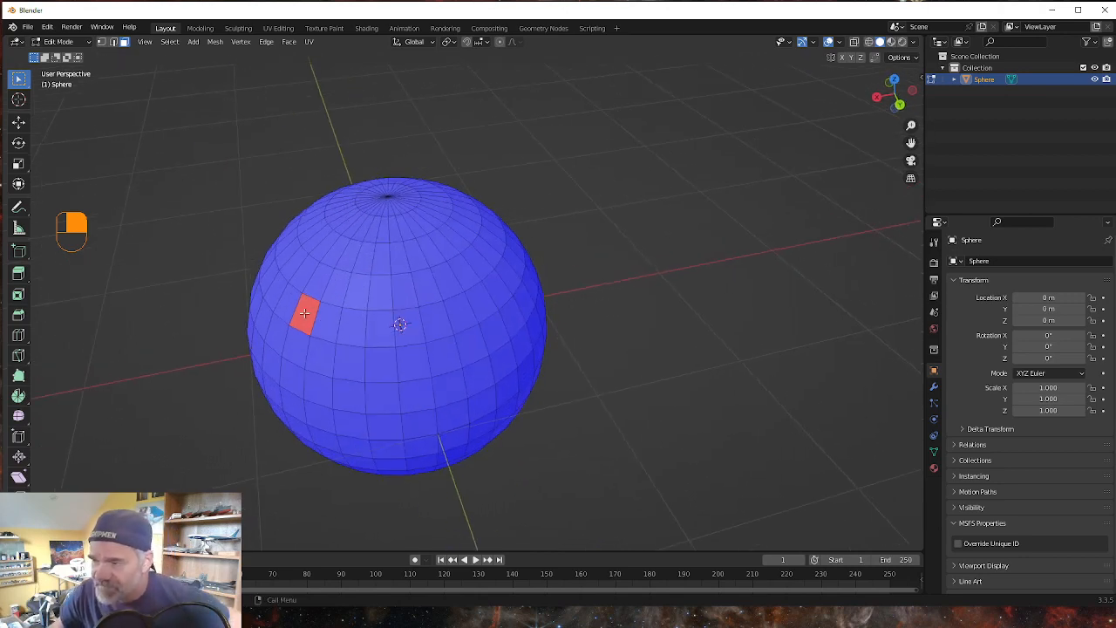
# Step: Select the red reversed face and flip its normal outward again
pyautogui.click(307, 314)
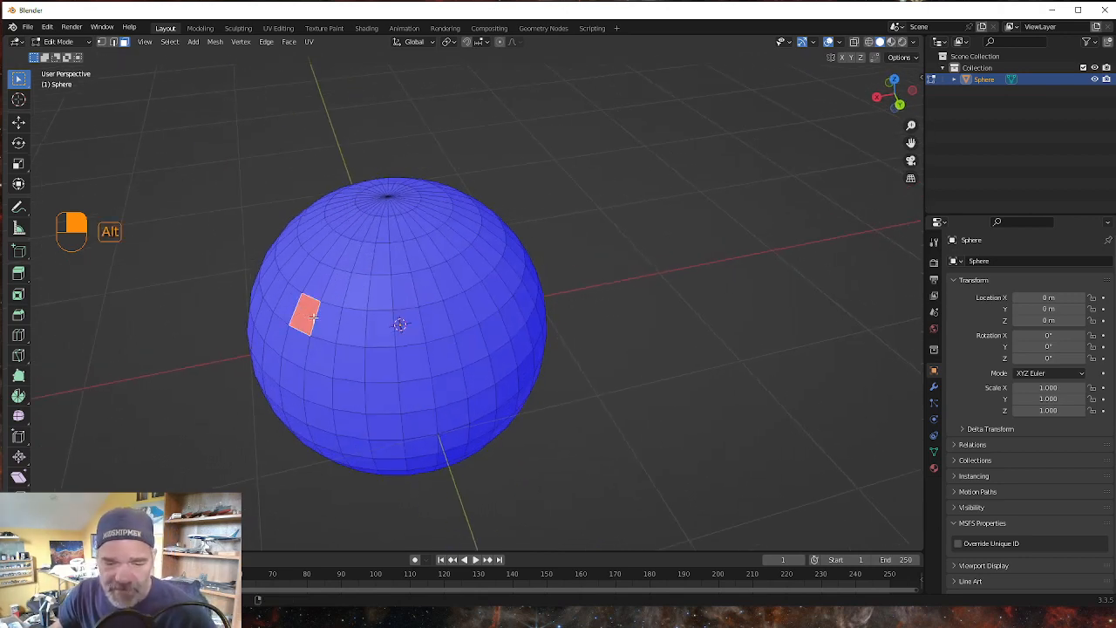
pyautogui.hotkey('alt', 'n')
pyautogui.click(313, 317)
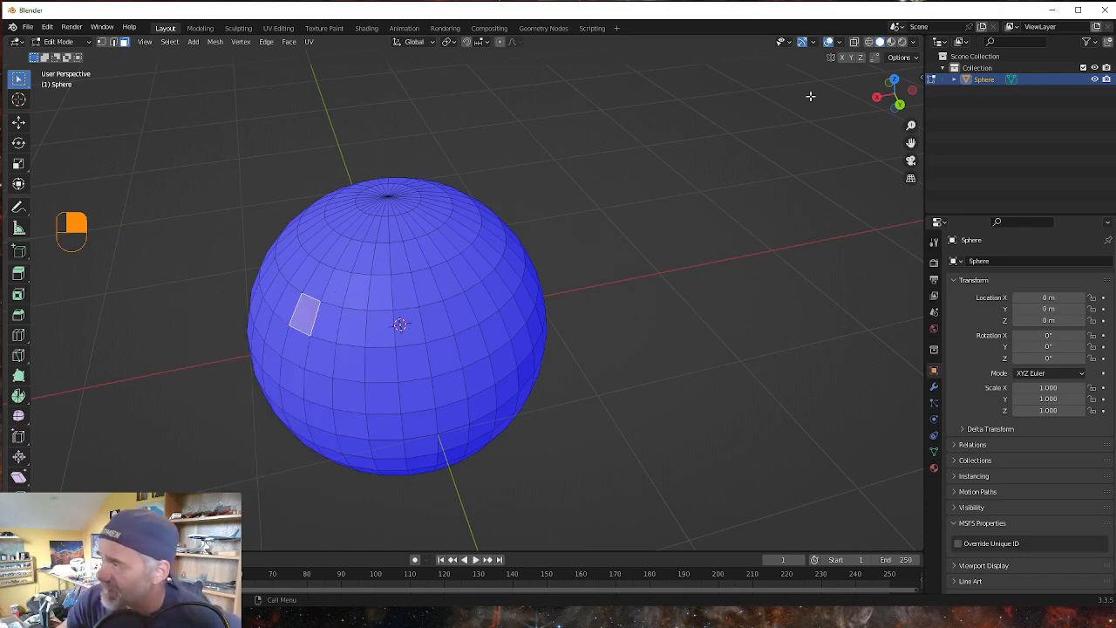
# Step: Turn off the Face Orientation overlay to return the sphere to plain solid shading
pyautogui.click(839, 41)
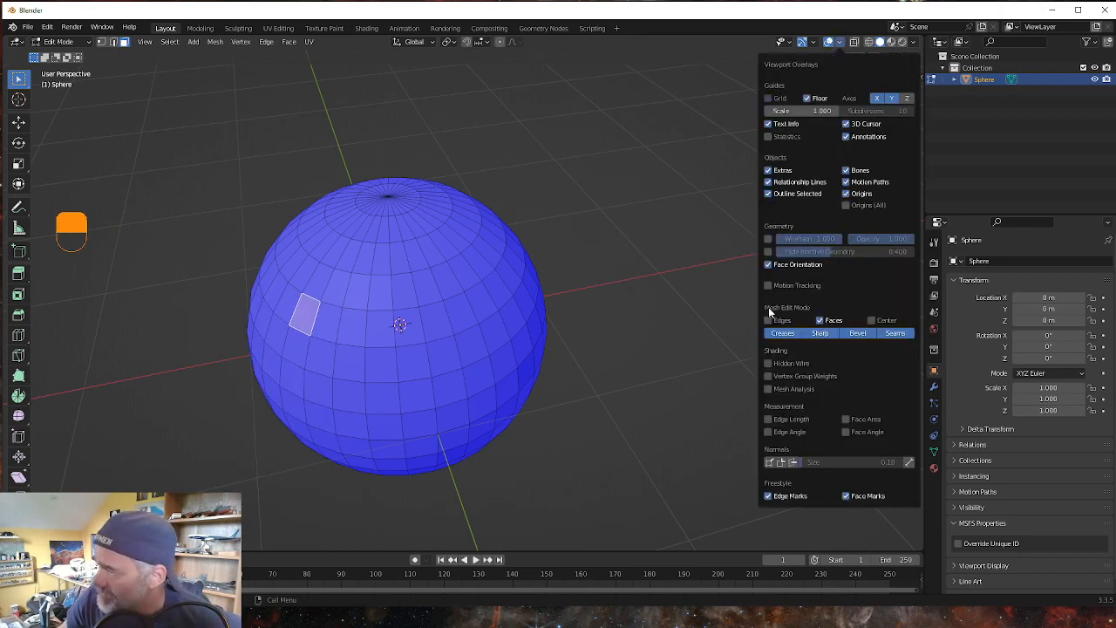
pyautogui.click(770, 265)
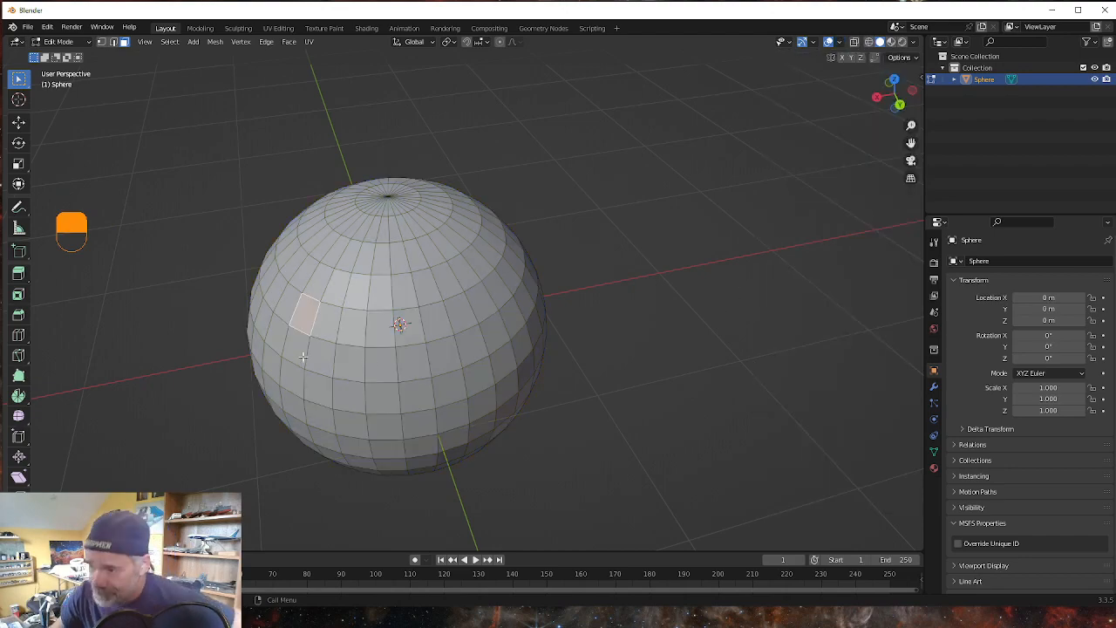
pyautogui.moveTo(357, 339)
pyautogui.mouseDown(button='middle')
pyautogui.moveTo(436, 378)
pyautogui.moveTo(384, 401)
pyautogui.moveTo(342, 370)
pyautogui.moveTo(339, 351)
pyautogui.mouseUp(button='middle')
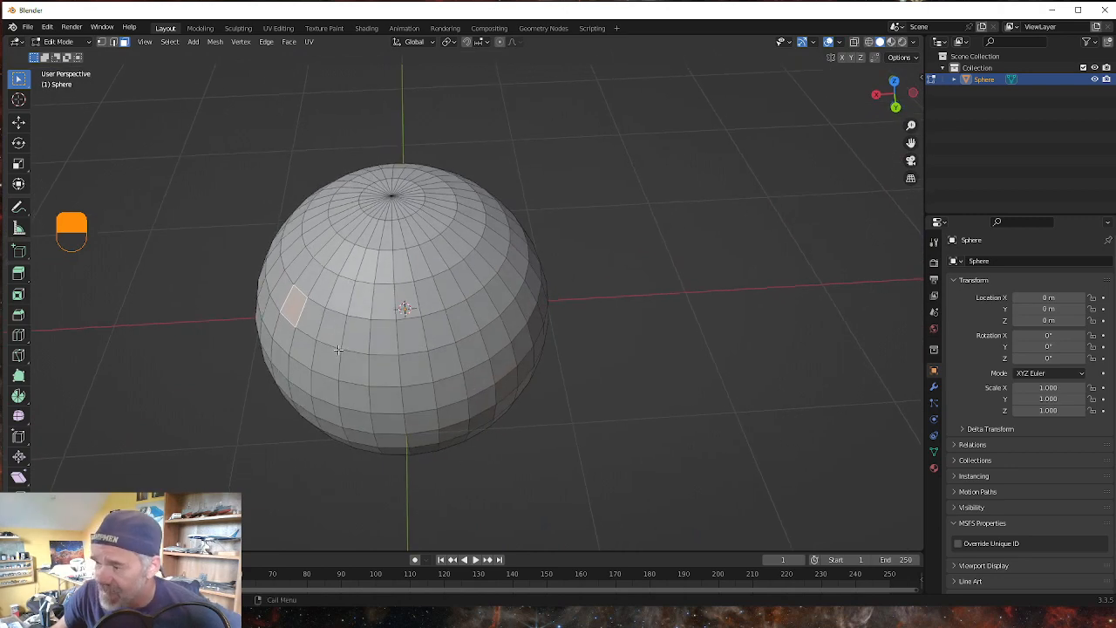
pyautogui.moveTo(416, 416); pyautogui.dragTo(392, 369, button='middle')
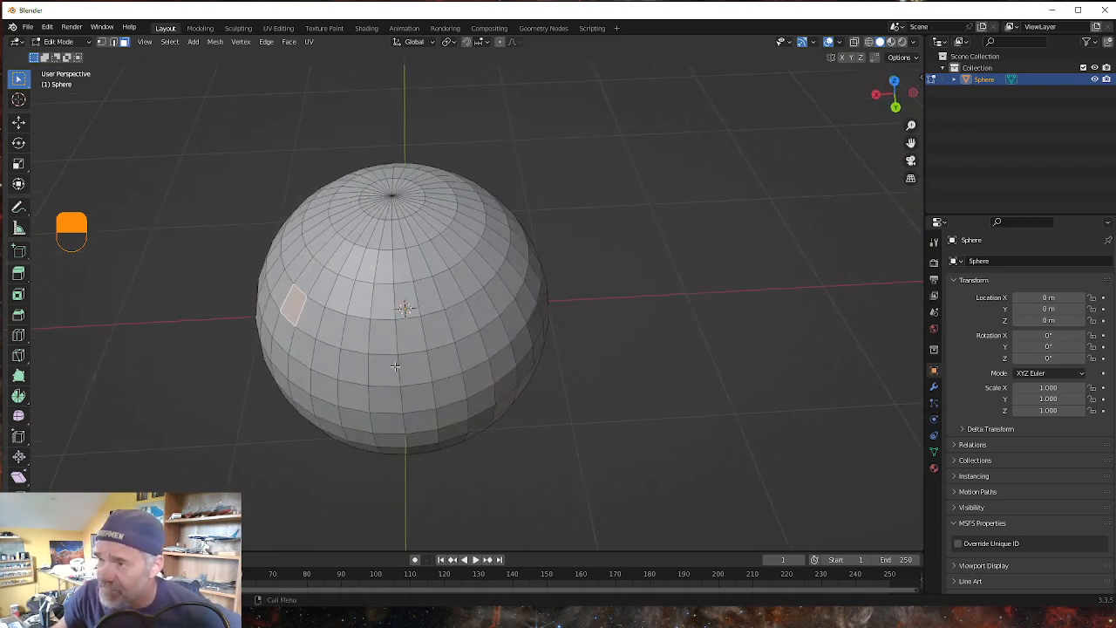
# Step: Switch to vertex selection and examine the triangular faces converging at the sphere's top pole
pyautogui.click(102, 42)
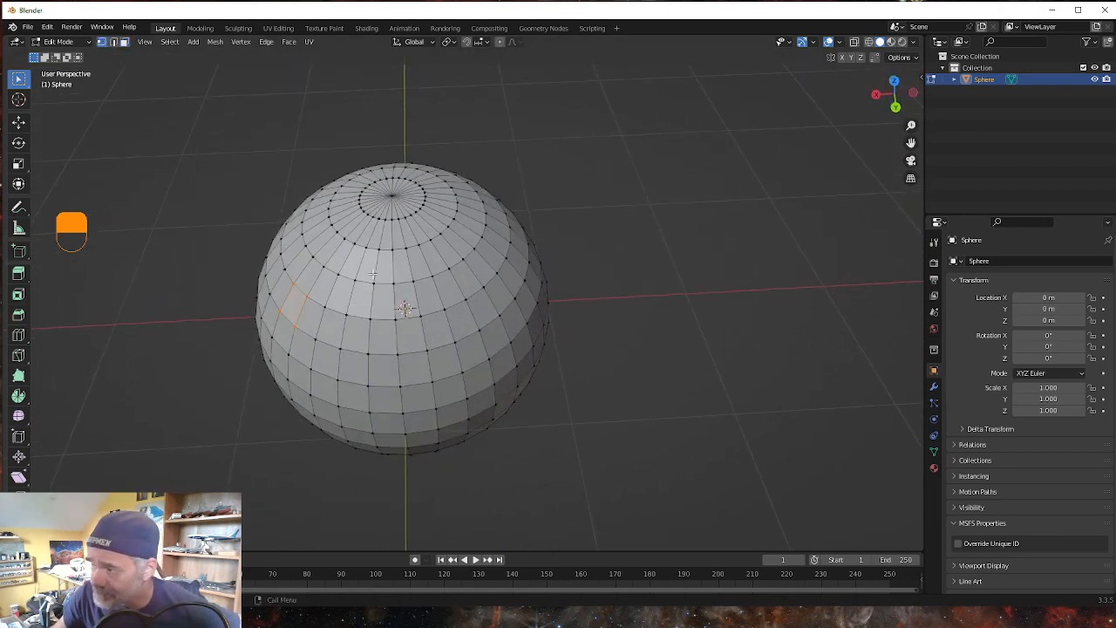
pyautogui.moveTo(392, 314); pyautogui.dragTo(442, 225, button='middle')
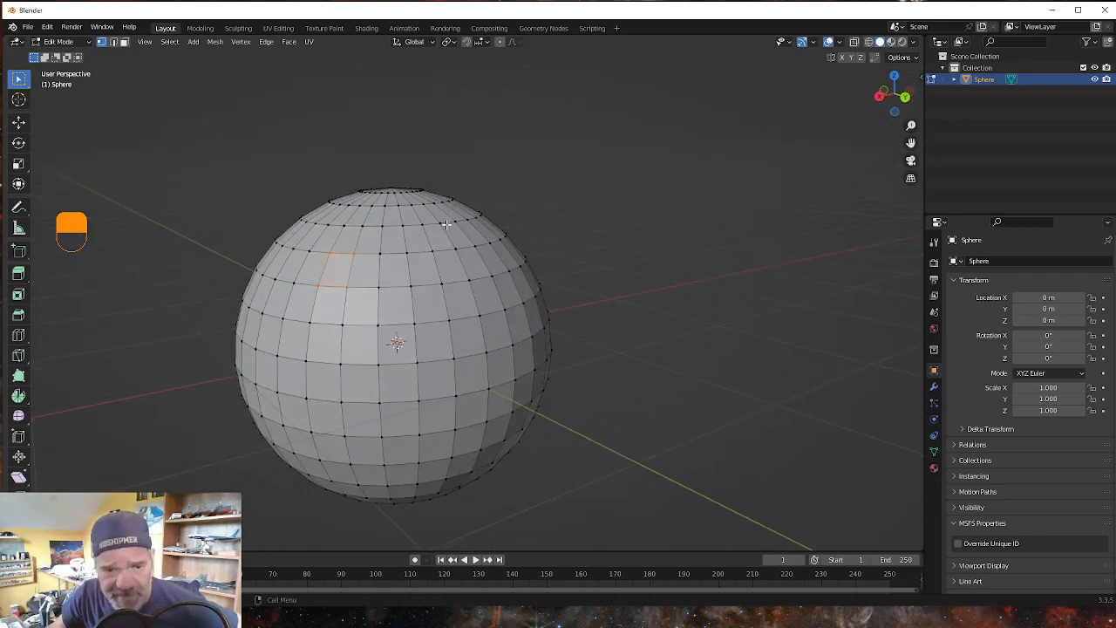
pyautogui.moveTo(438, 229); pyautogui.dragTo(385, 213, button='middle')
pyautogui.moveTo(385, 332); pyautogui.dragTo(388, 378, button='middle')
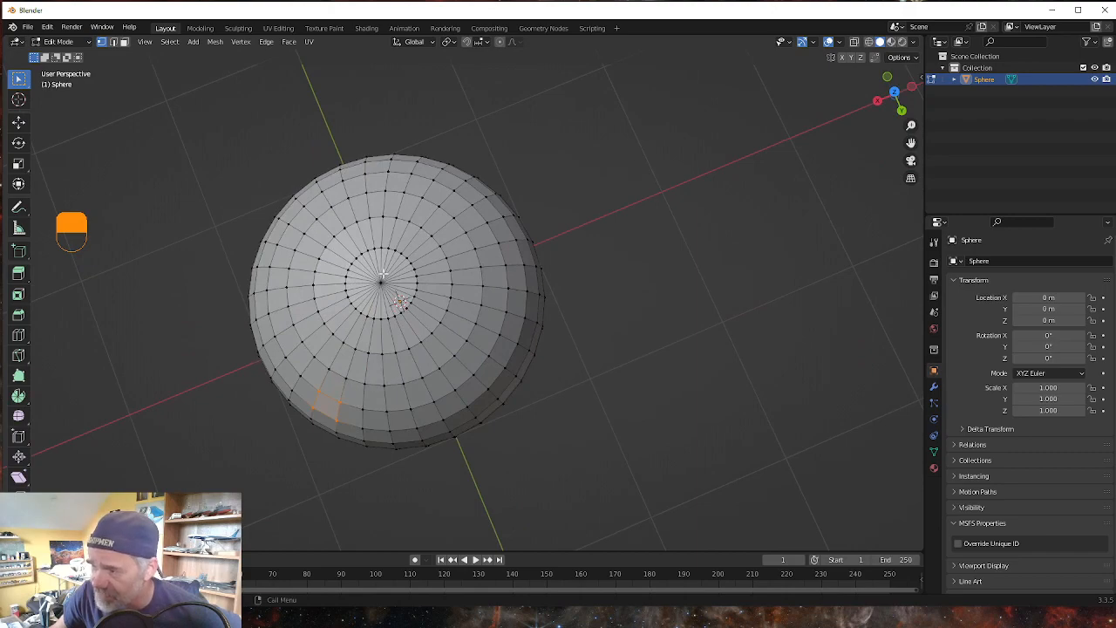
pyautogui.scroll(4, 384, 274)
pyautogui.moveTo(304, 285); pyautogui.dragTo(355, 241, button='middle')
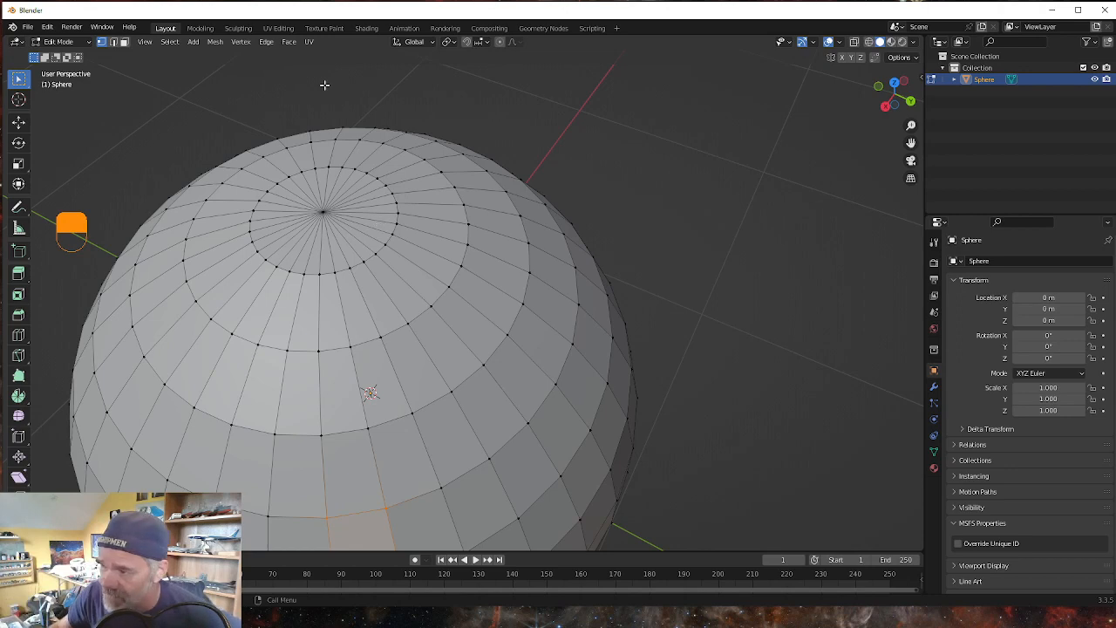
pyautogui.moveTo(342, 254); pyautogui.dragTo(327, 299, button='middle')
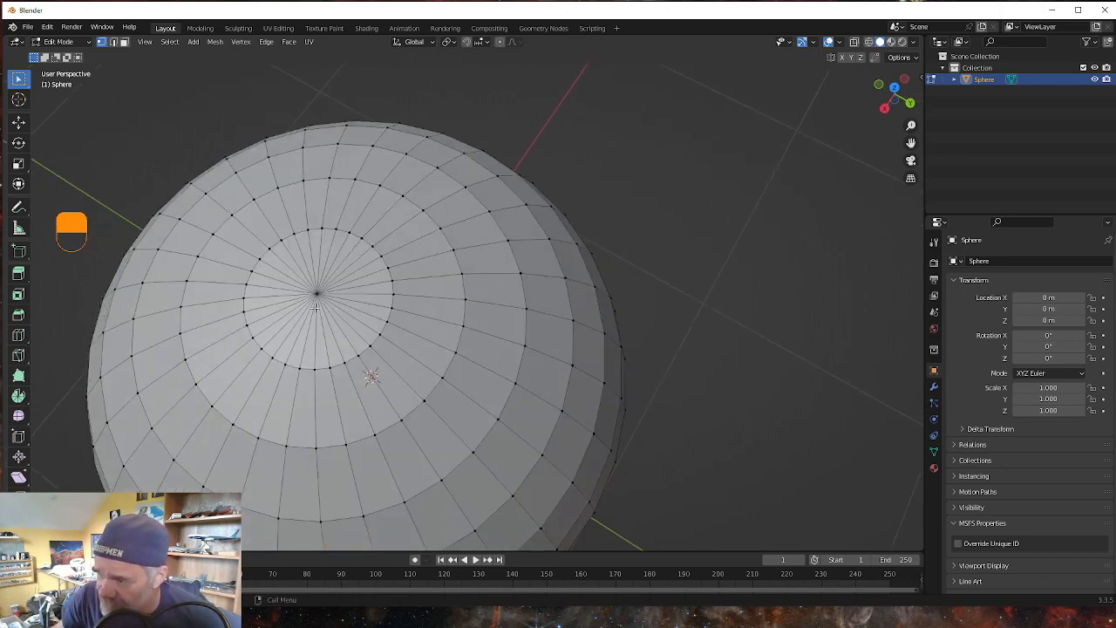
# Step: Select the sphere's top pole vertex, then the vertices outlining one triangular face between the pole and the first ring
pyautogui.click(314, 294)
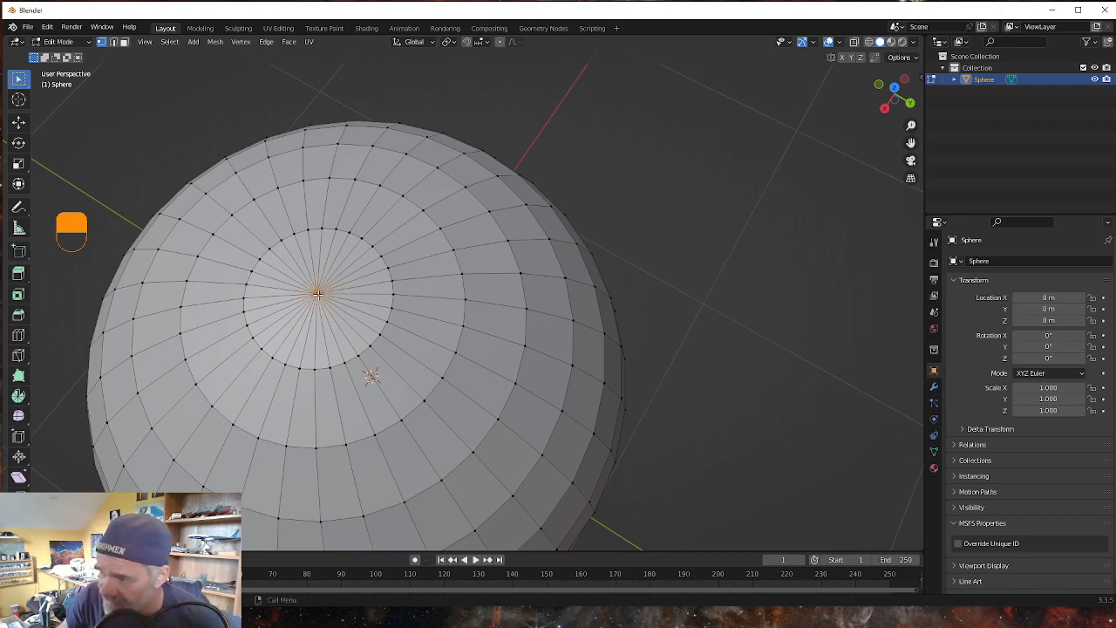
pyautogui.click(332, 364)
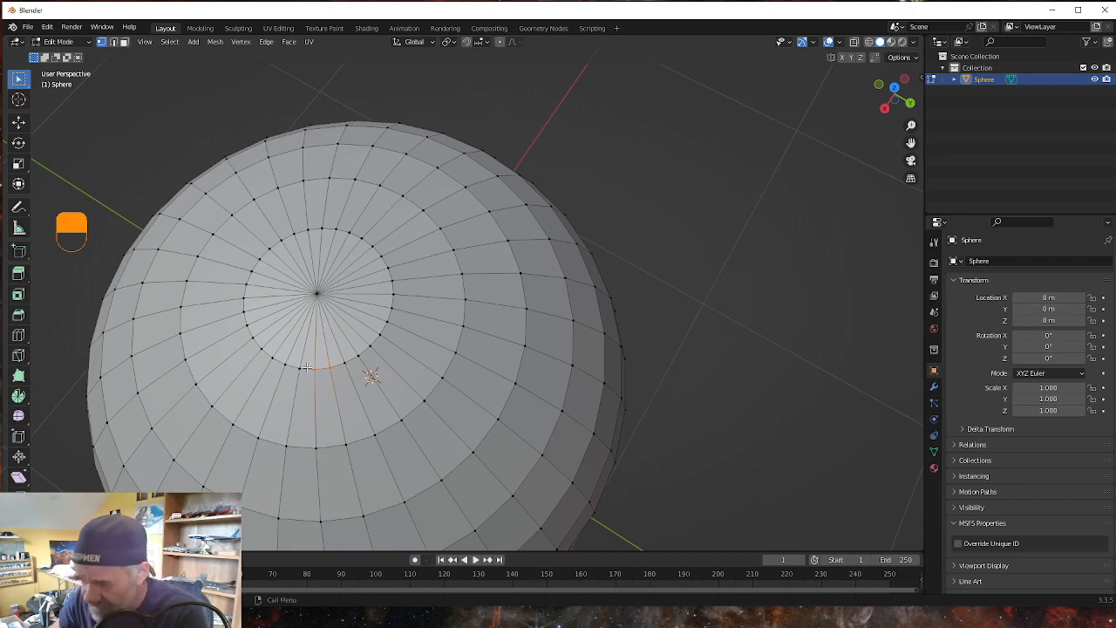
pyautogui.moveTo(300, 430); pyautogui.dragTo(362, 247, button='middle')
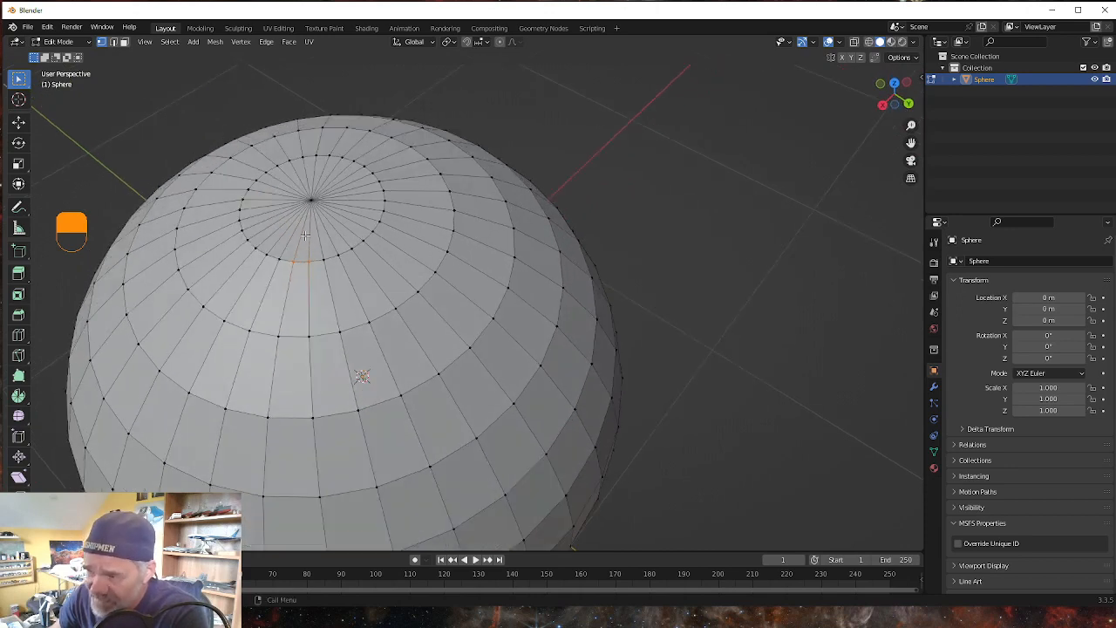
pyautogui.scroll(-2, 314, 270)
pyautogui.scroll(2, 318, 277)
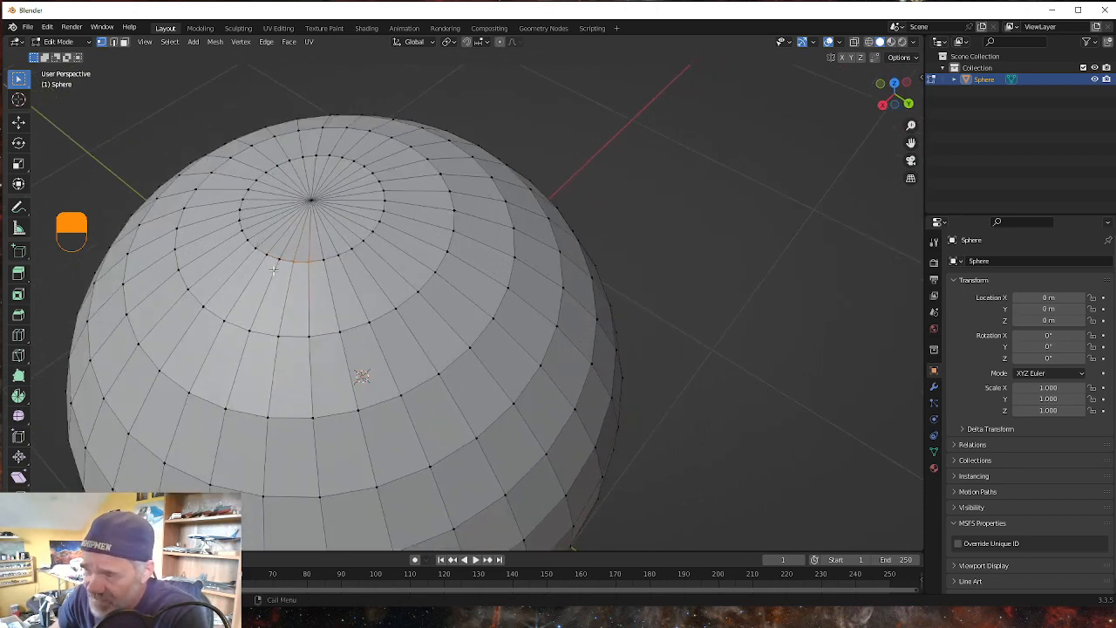
pyautogui.moveTo(273, 271); pyautogui.dragTo(312, 197)
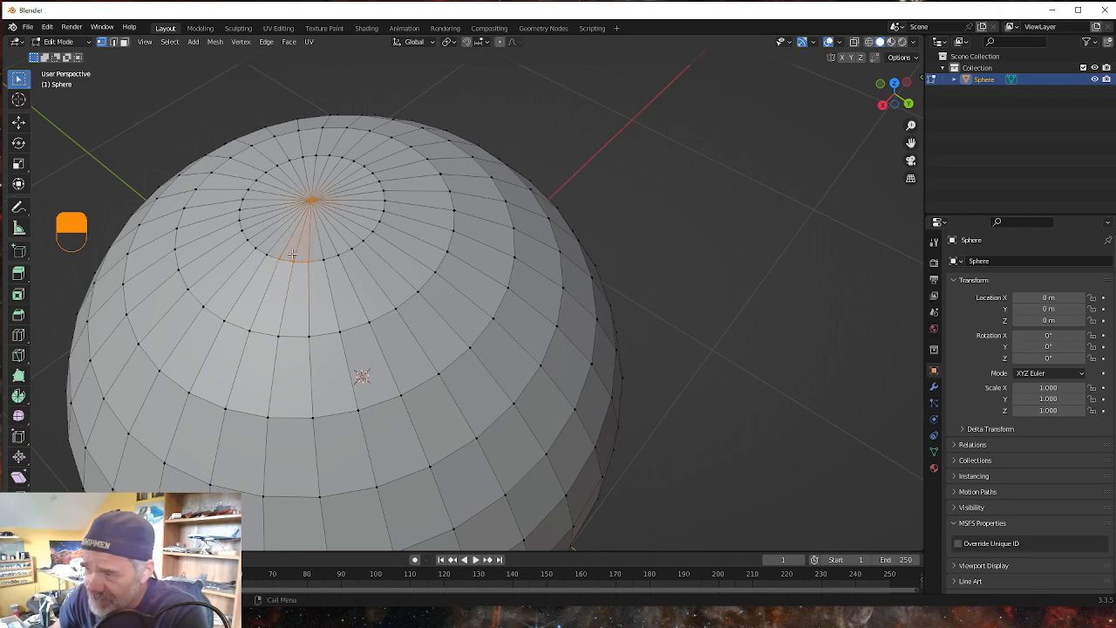
pyautogui.moveTo(291, 267); pyautogui.dragTo(316, 225)
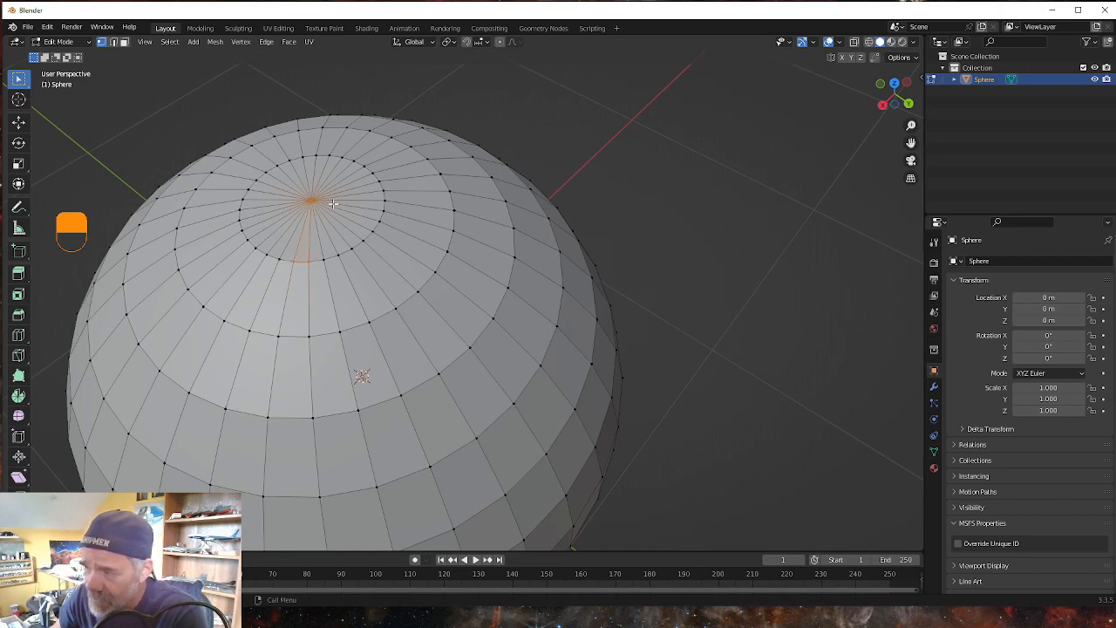
# Step: Examine the whole sphere from several angles, comparing the triangles at the pole with the four-sided faces below
pyautogui.moveTo(319, 336)
pyautogui.mouseDown(button='middle')
pyautogui.moveTo(295, 335)
pyautogui.moveTo(303, 321)
pyautogui.mouseUp(button='middle')
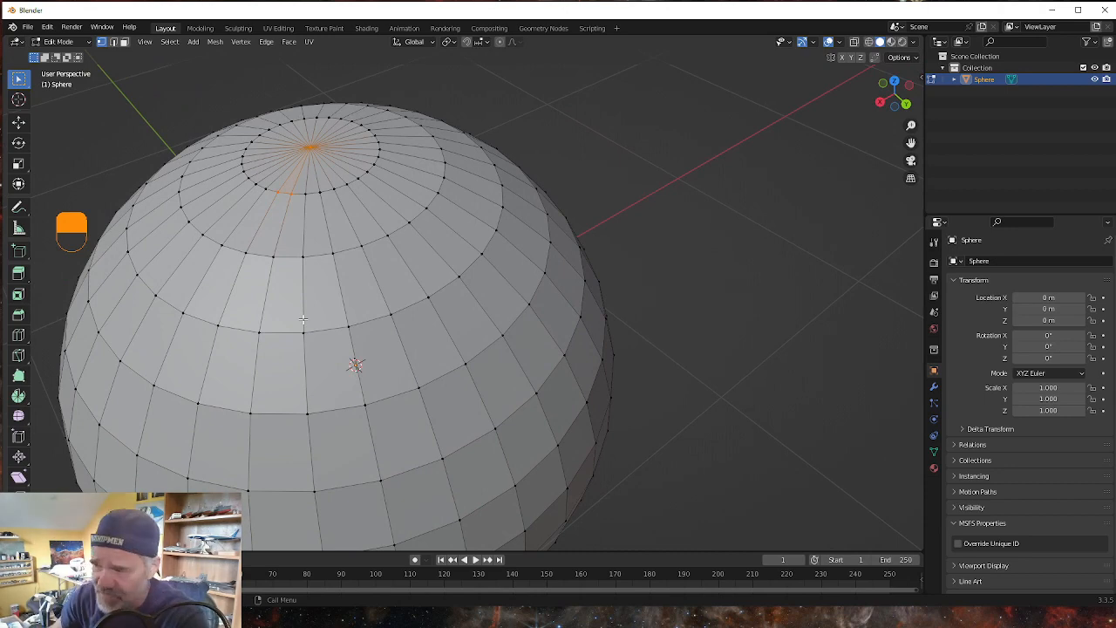
pyautogui.scroll(-3, 297, 320)
pyautogui.moveTo(293, 320); pyautogui.dragTo(284, 364, button='middle')
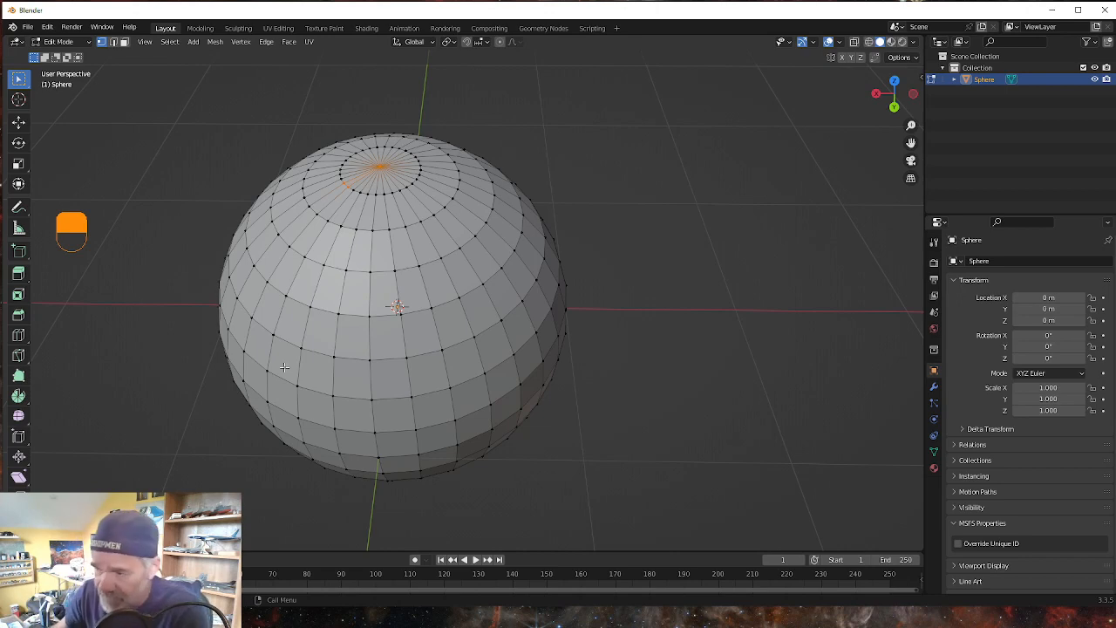
pyautogui.moveTo(417, 373); pyautogui.dragTo(384, 357, button='middle')
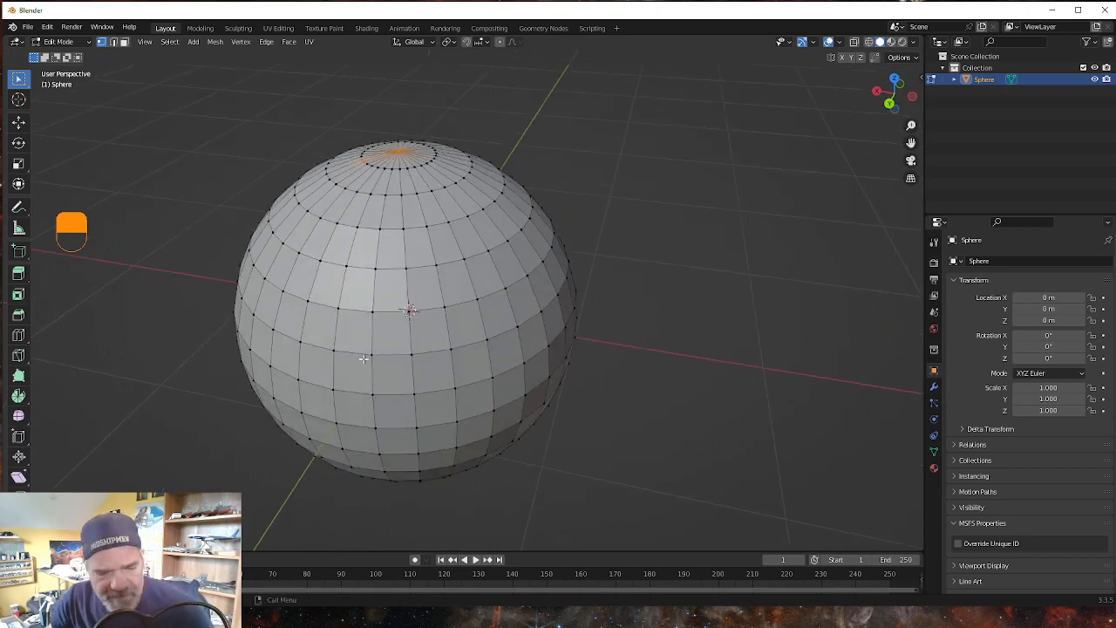
pyautogui.scroll(-3, 352, 339)
pyautogui.scroll(1, 351, 334)
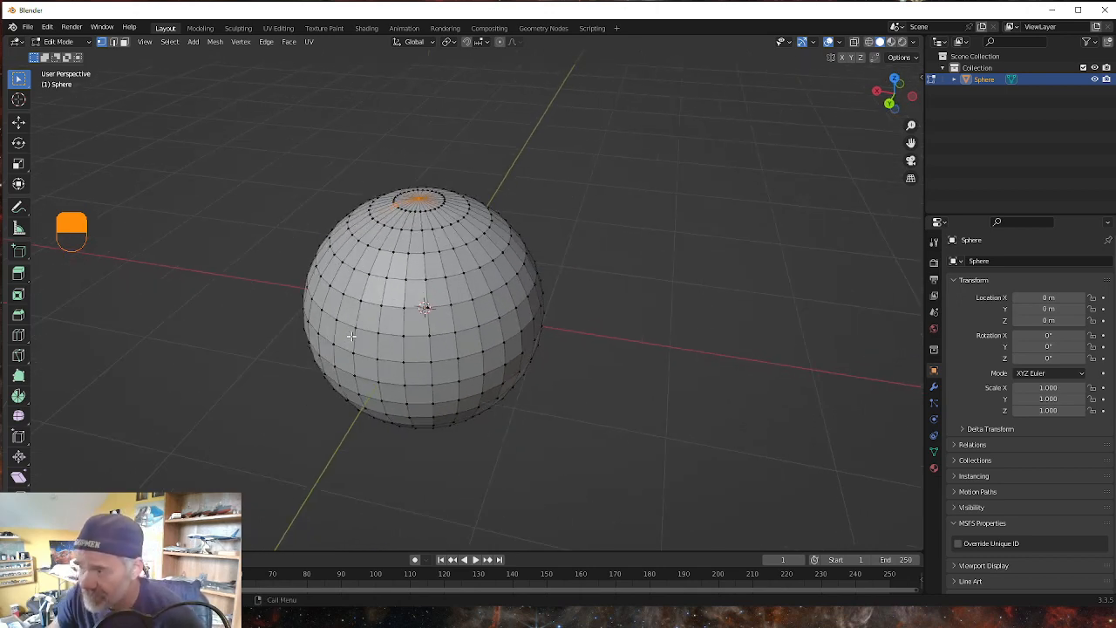
pyautogui.moveTo(350, 328); pyautogui.dragTo(567, 323, button='middle')
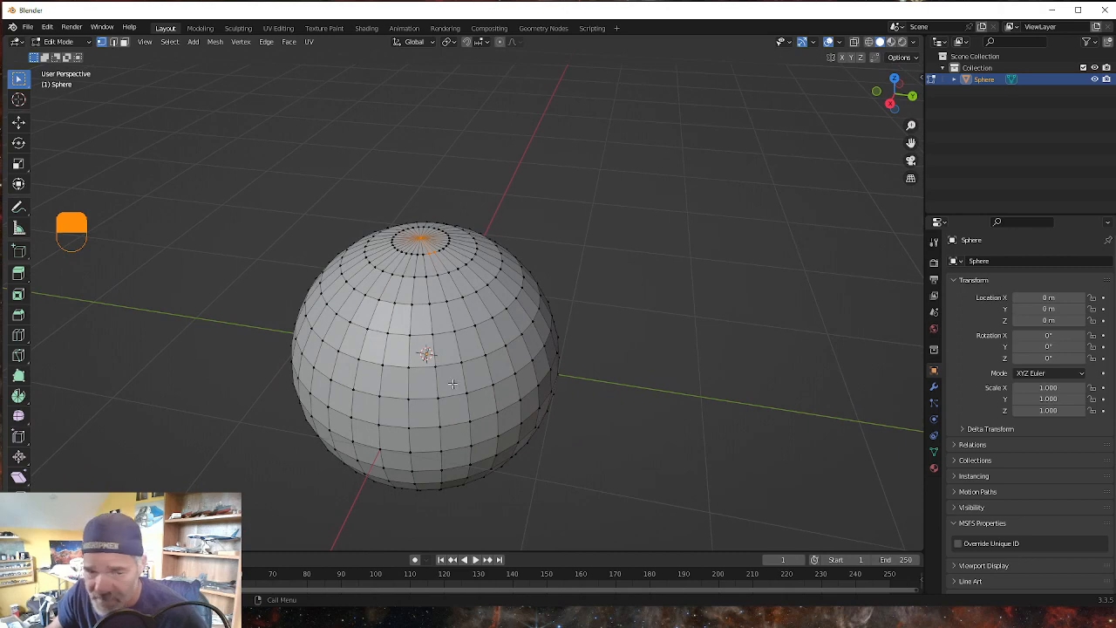
pyautogui.moveTo(454, 384); pyautogui.dragTo(450, 384, button='middle')
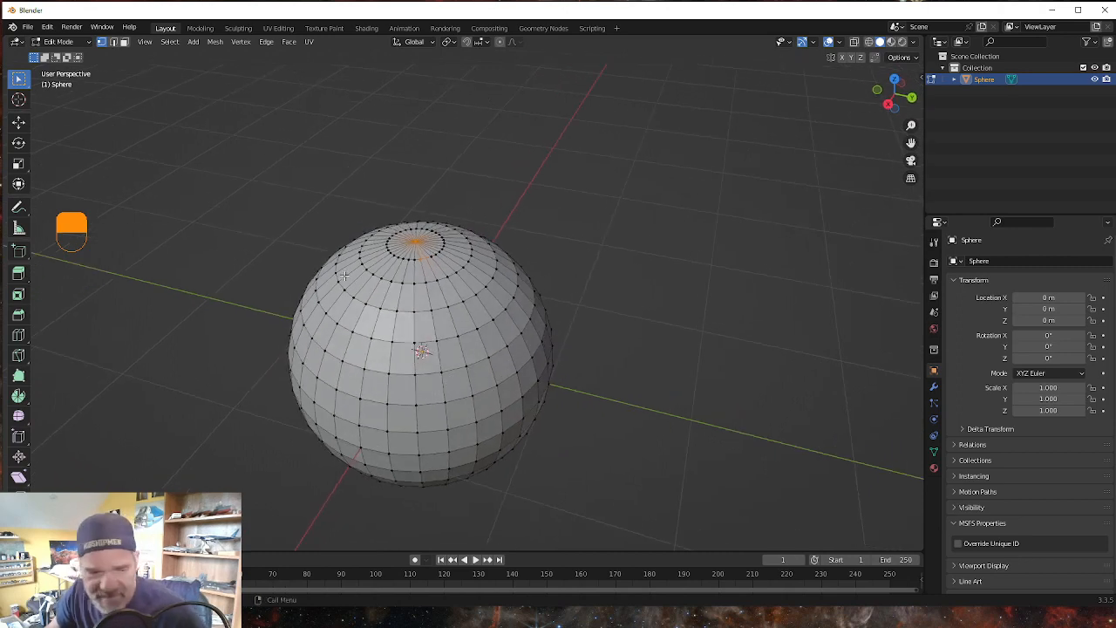
# Step: Return to Object Mode, delete the UV sphere and add a cube mesh in its place
pyautogui.press('Tab')
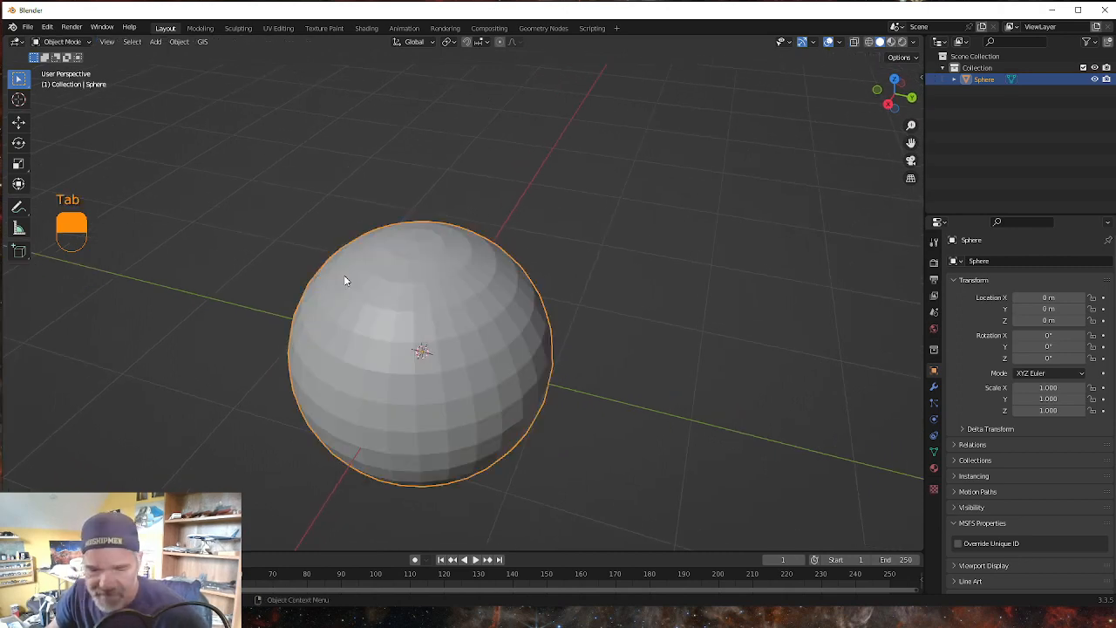
pyautogui.press('Delete')
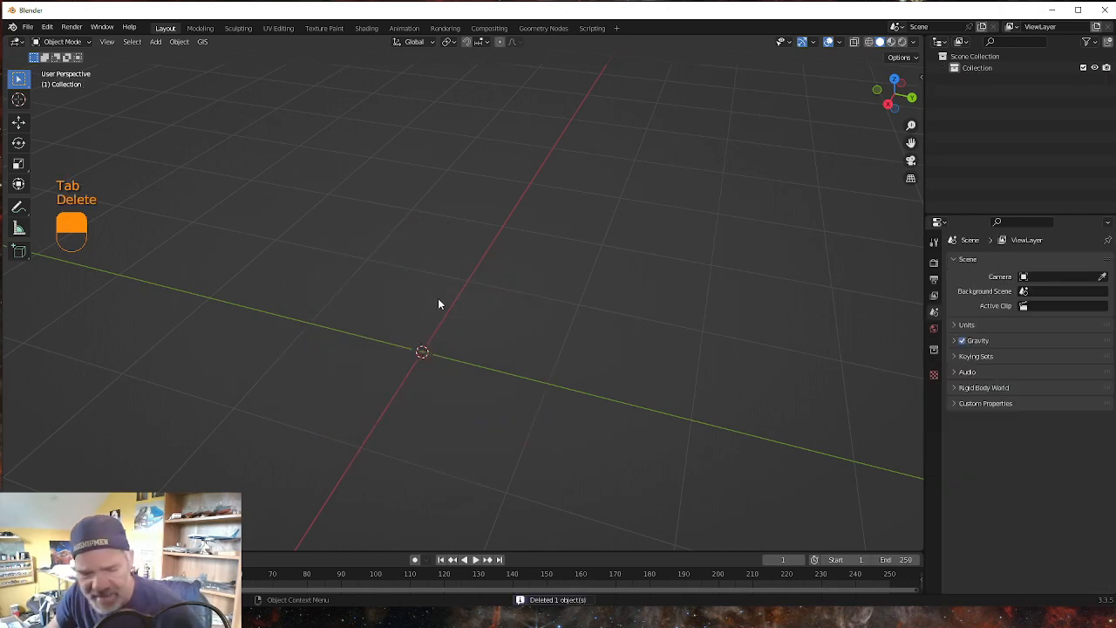
pyautogui.hotkey('shift', 'a')
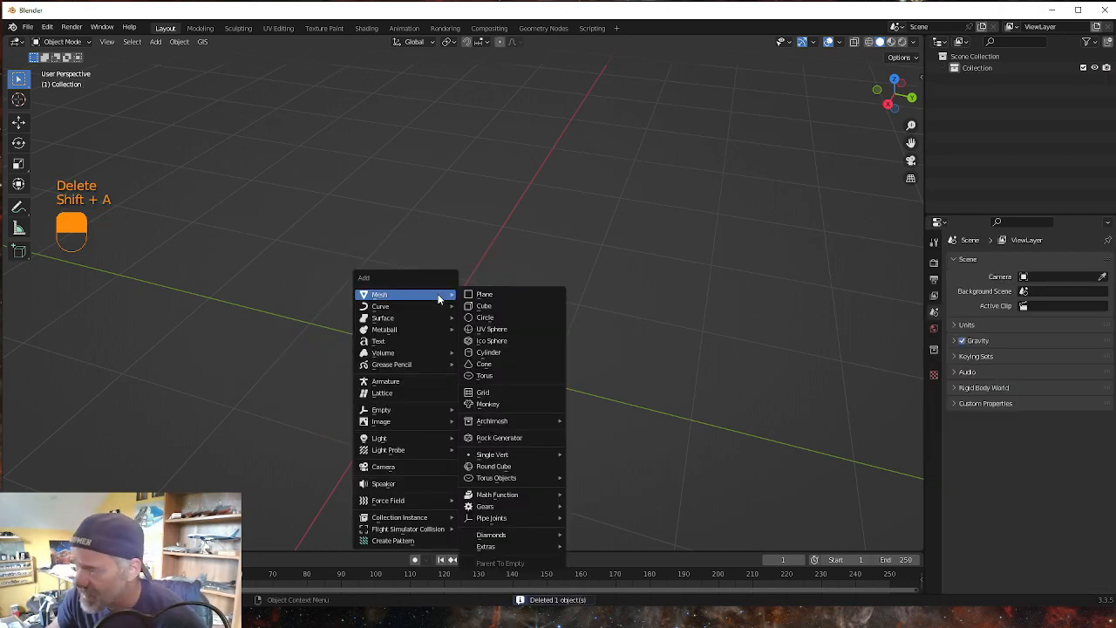
pyautogui.click(485, 306)
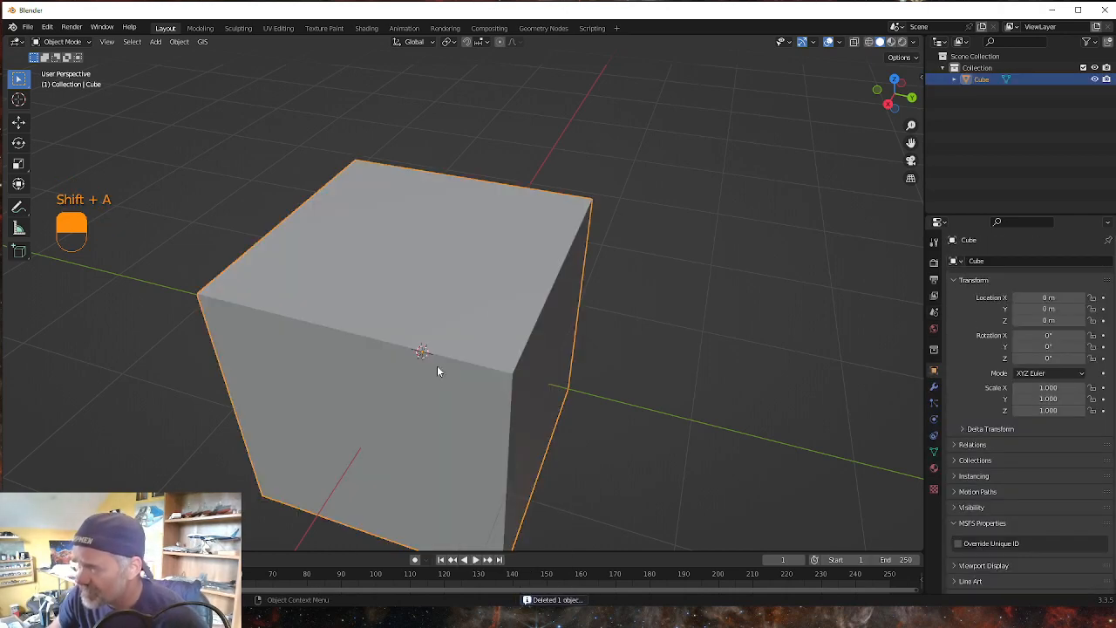
pyautogui.scroll(-3, 437, 365)
pyautogui.moveTo(433, 431); pyautogui.dragTo(435, 427, button='middle')
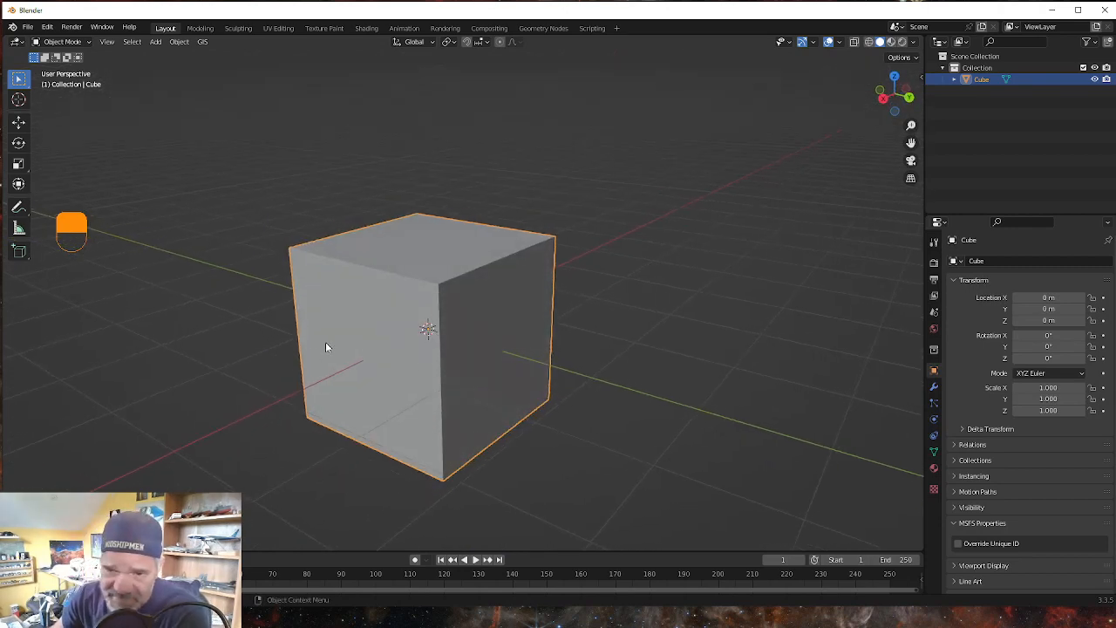
# Step: Add a Bevel modifier to the cube
pyautogui.click(934, 389)
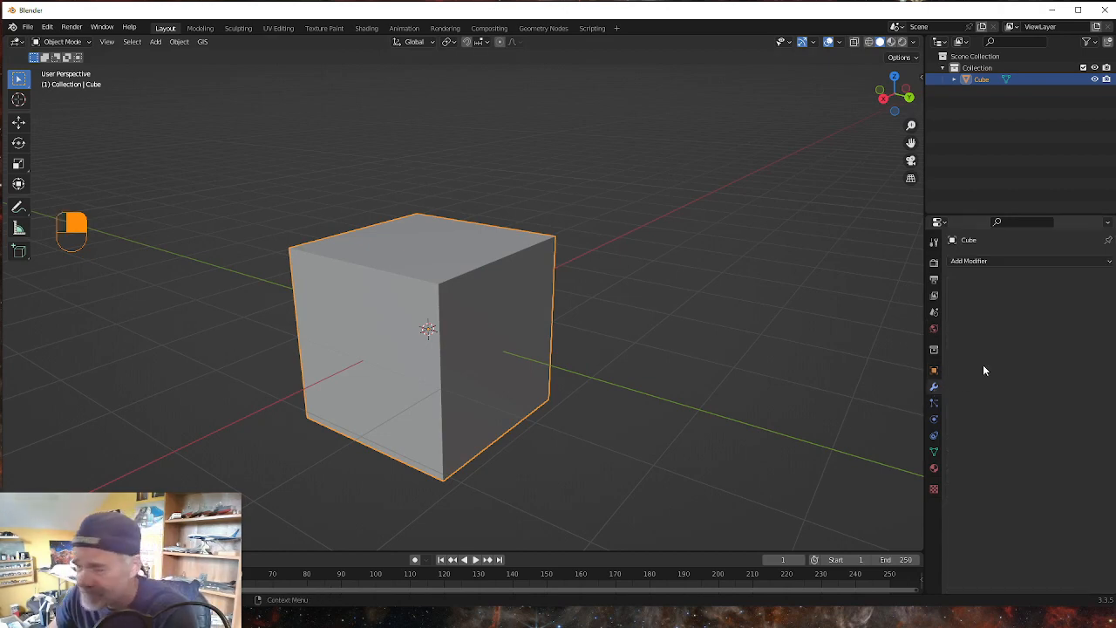
pyautogui.click(979, 260)
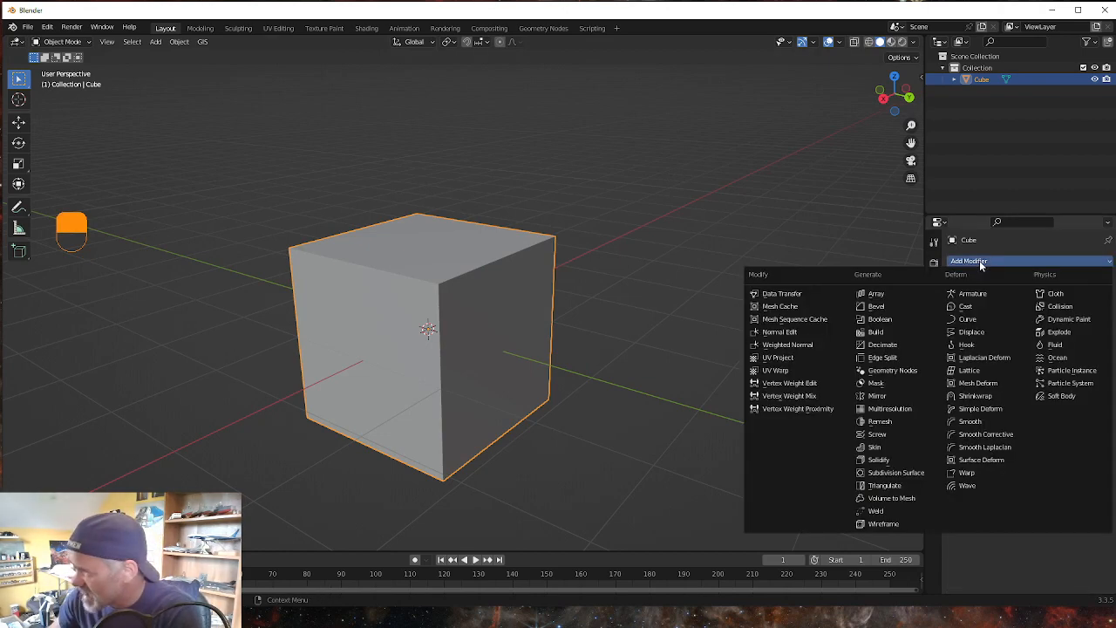
pyautogui.click(879, 307)
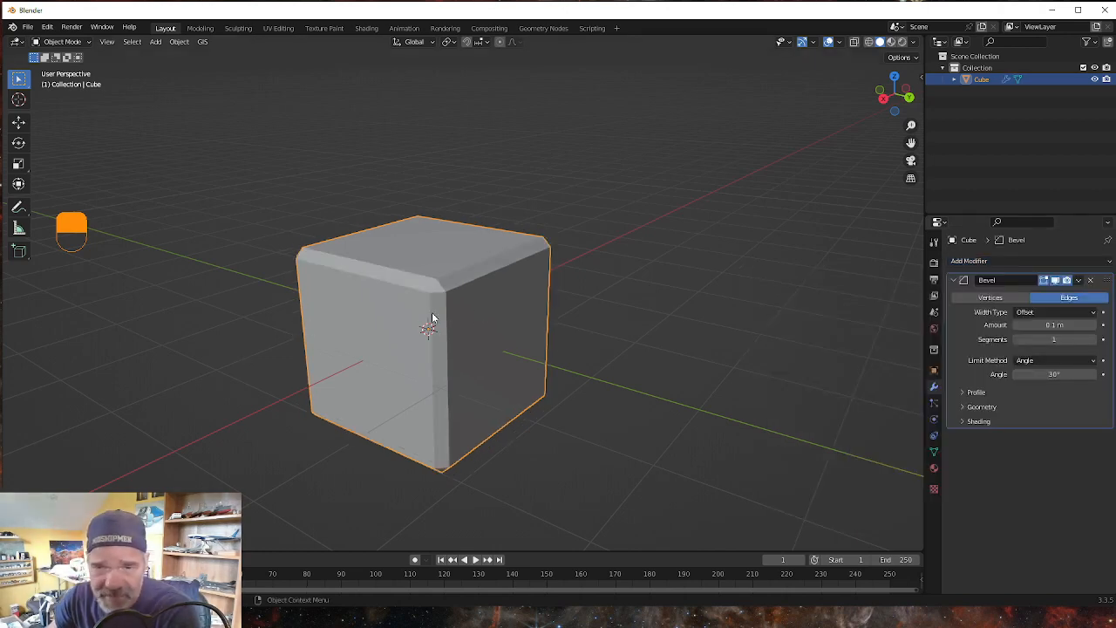
# Step: Inspect the cube's bevelled edges and the small triangular faces at its corners
pyautogui.moveTo(603, 352)
pyautogui.mouseDown(button='middle')
pyautogui.moveTo(584, 367)
pyautogui.moveTo(588, 348)
pyautogui.mouseUp(button='middle')
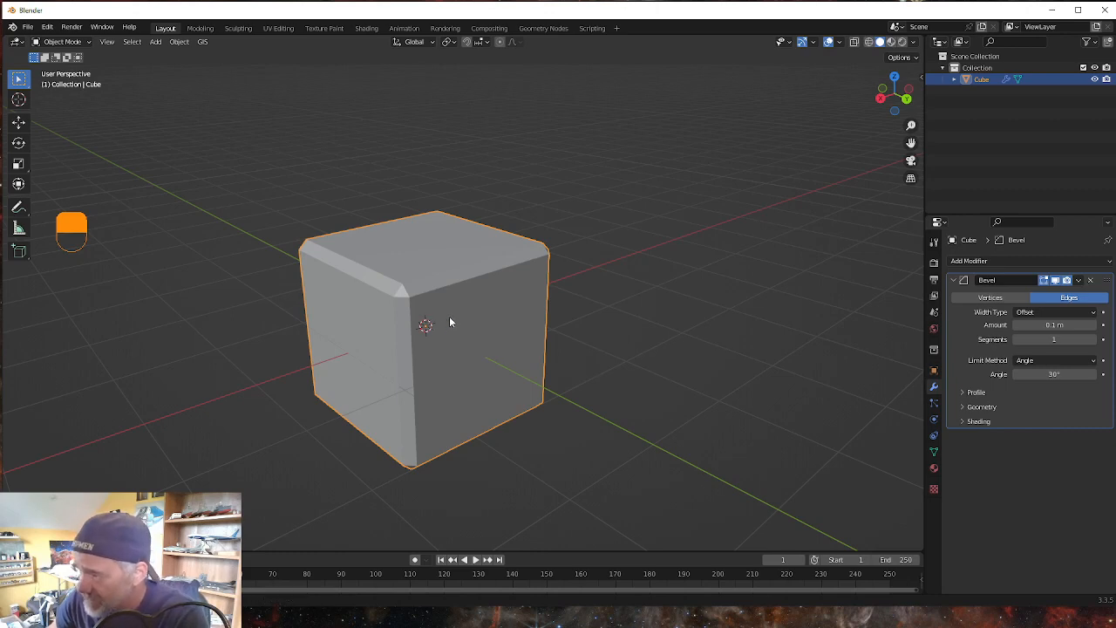
pyautogui.moveTo(451, 321)
pyautogui.mouseDown(button='middle')
pyautogui.moveTo(471, 327)
pyautogui.moveTo(498, 300)
pyautogui.moveTo(449, 323)
pyautogui.mouseUp(button='middle')
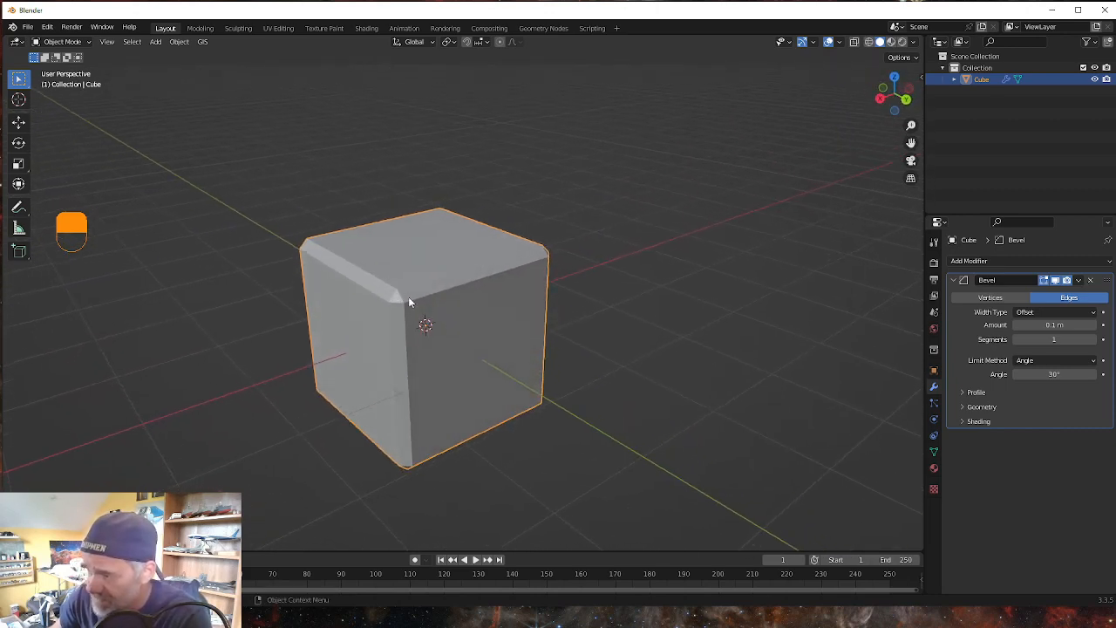
pyautogui.scroll(4, 388, 316)
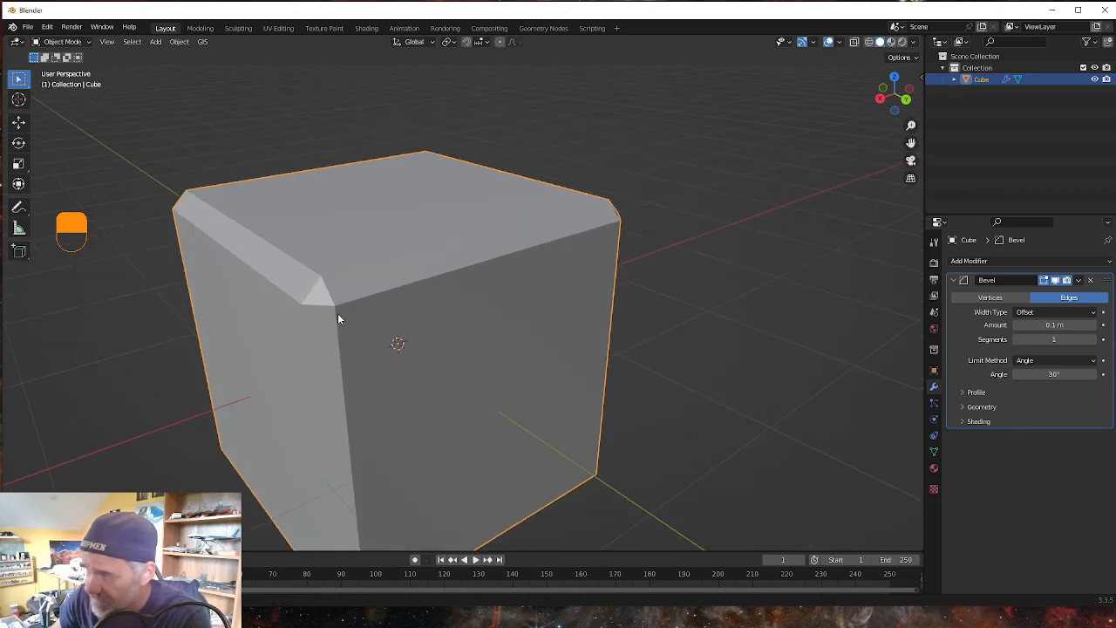
pyautogui.scroll(-2, 336, 315)
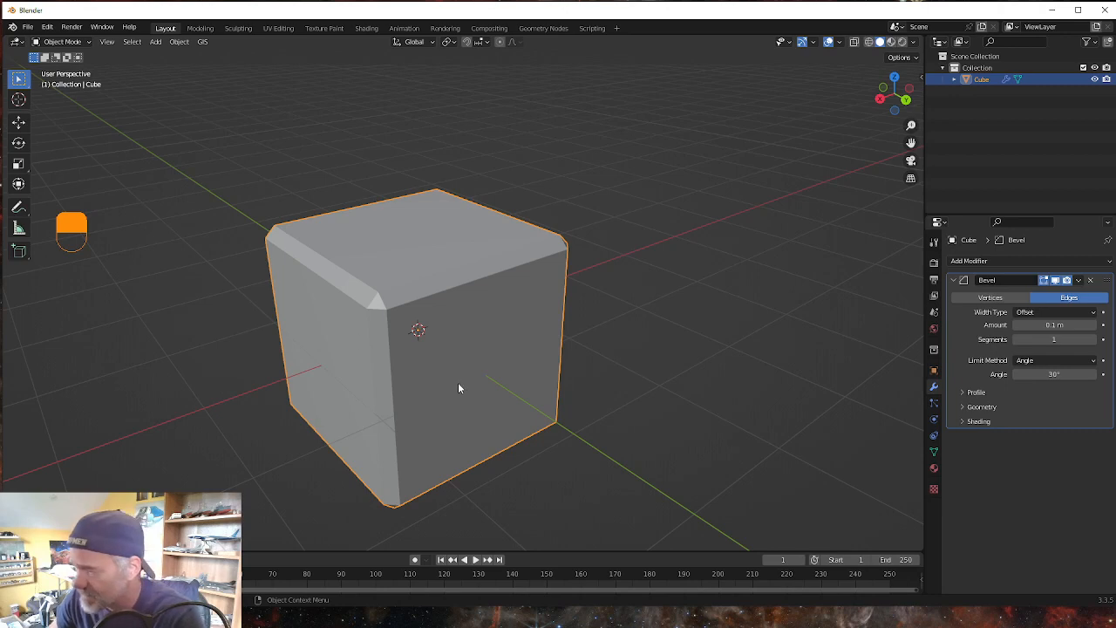
pyautogui.moveTo(458, 388); pyautogui.dragTo(442, 376, button='middle')
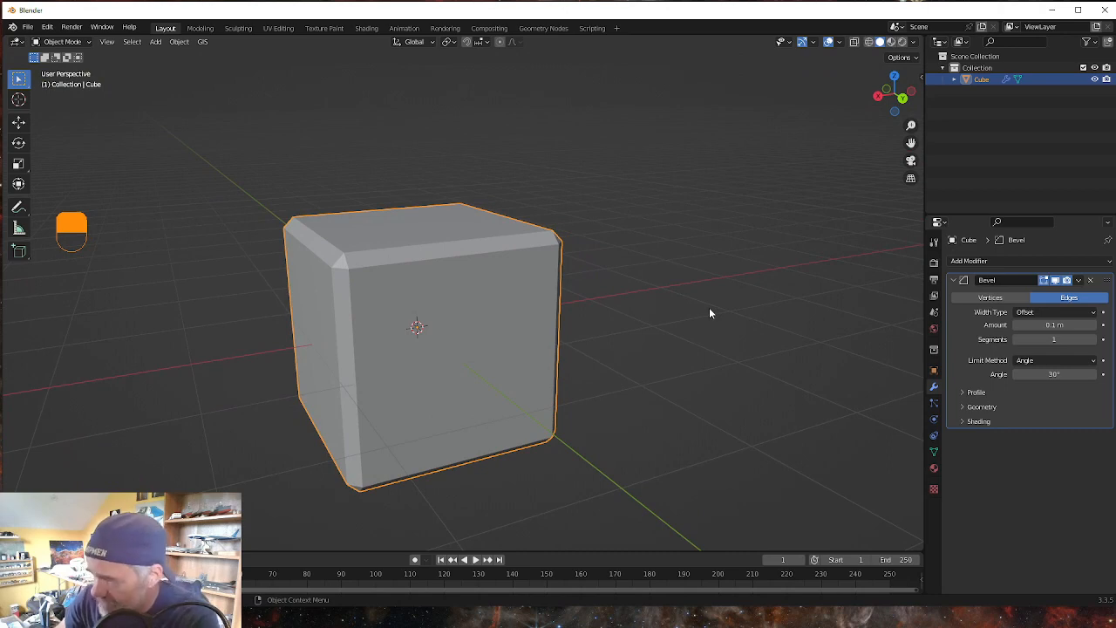
pyautogui.moveTo(615, 372); pyautogui.dragTo(636, 386, button='middle')
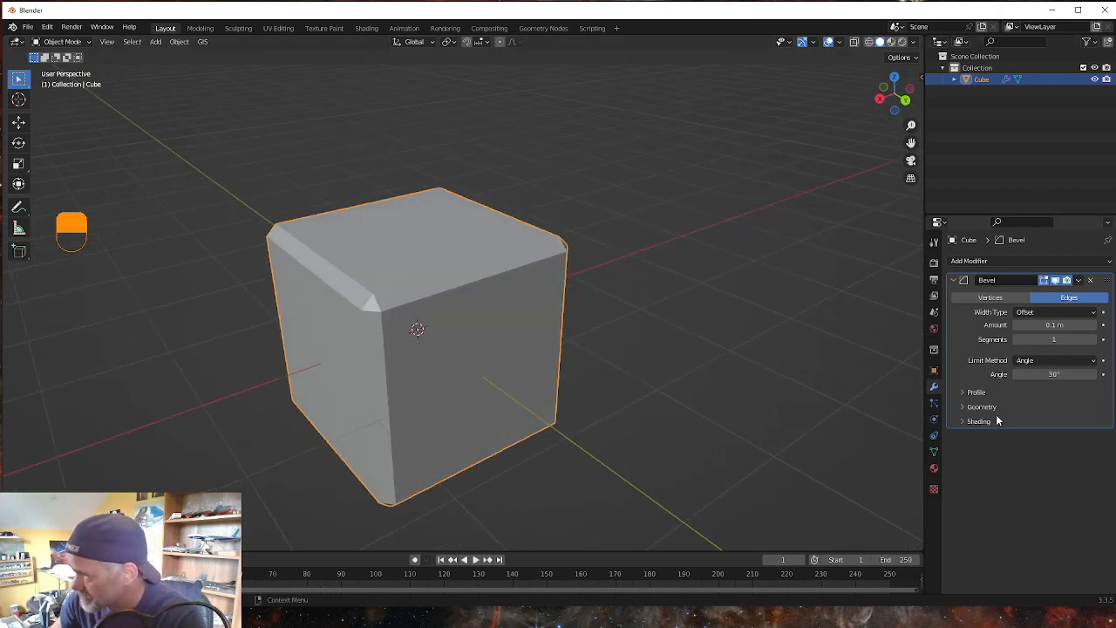
# Step: Review the Bevel modifier's Profile, Geometry and Shading settings, leaving only Geometry expanded
pyautogui.click(963, 396)
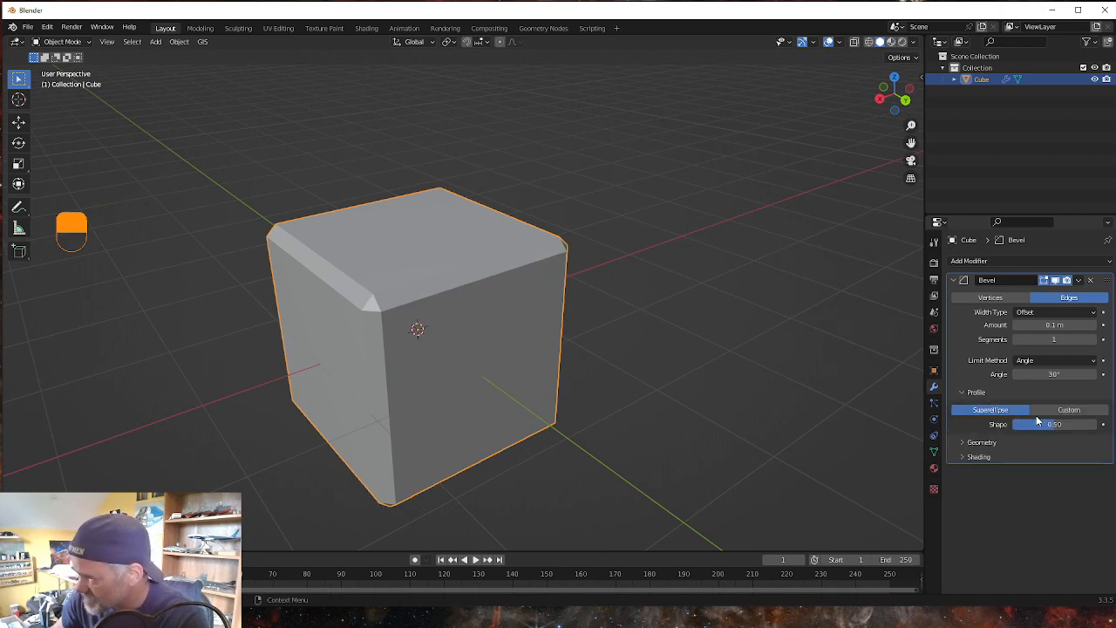
pyautogui.click(963, 394)
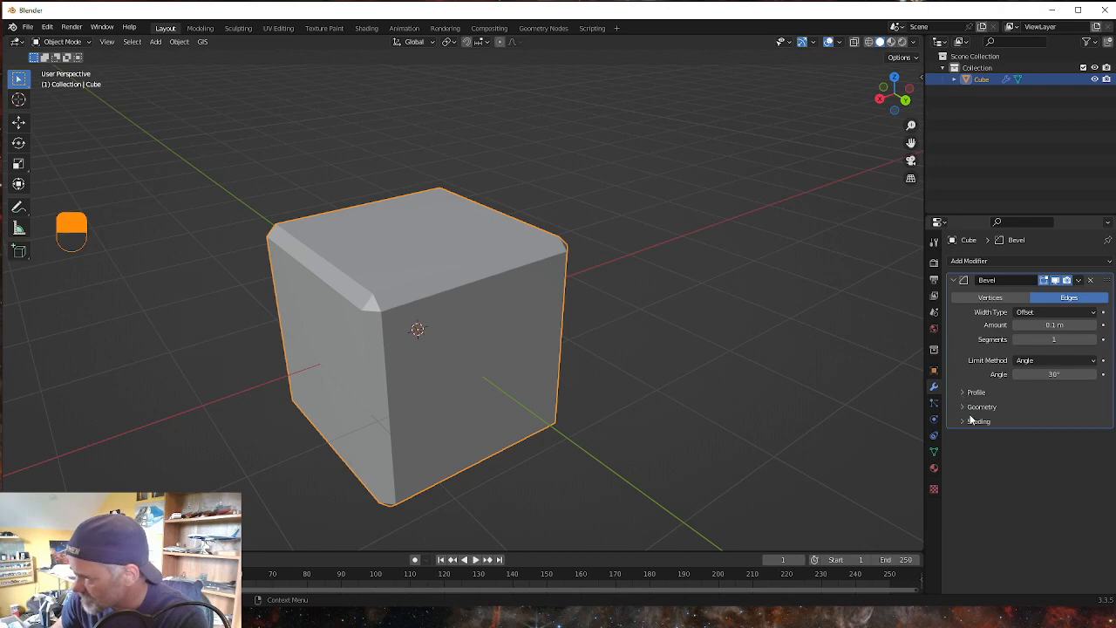
pyautogui.click(965, 408)
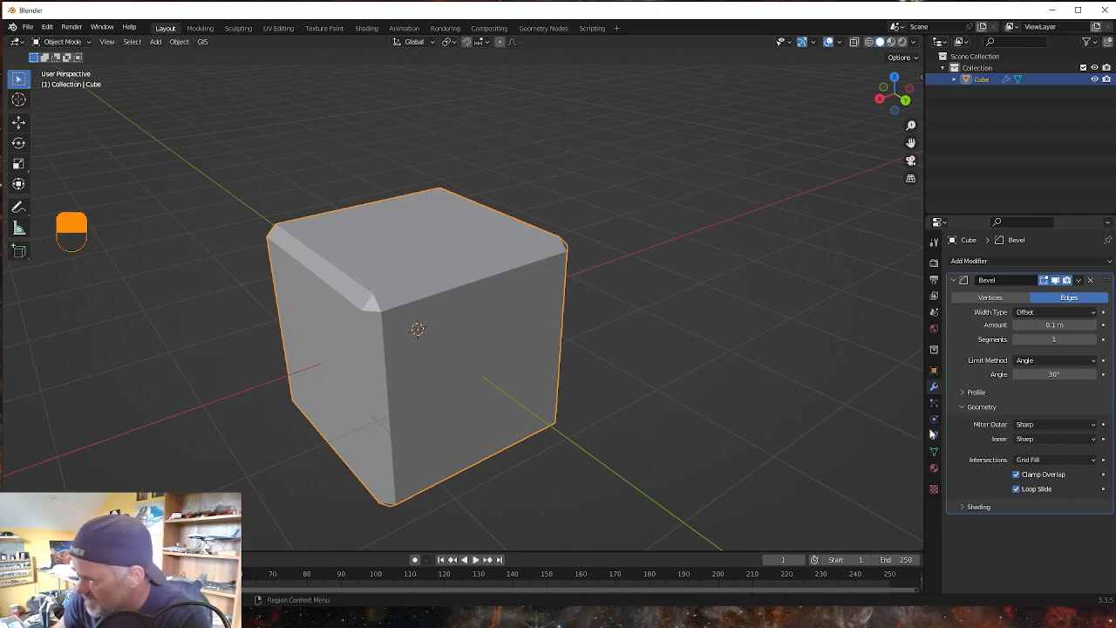
pyautogui.click(963, 508)
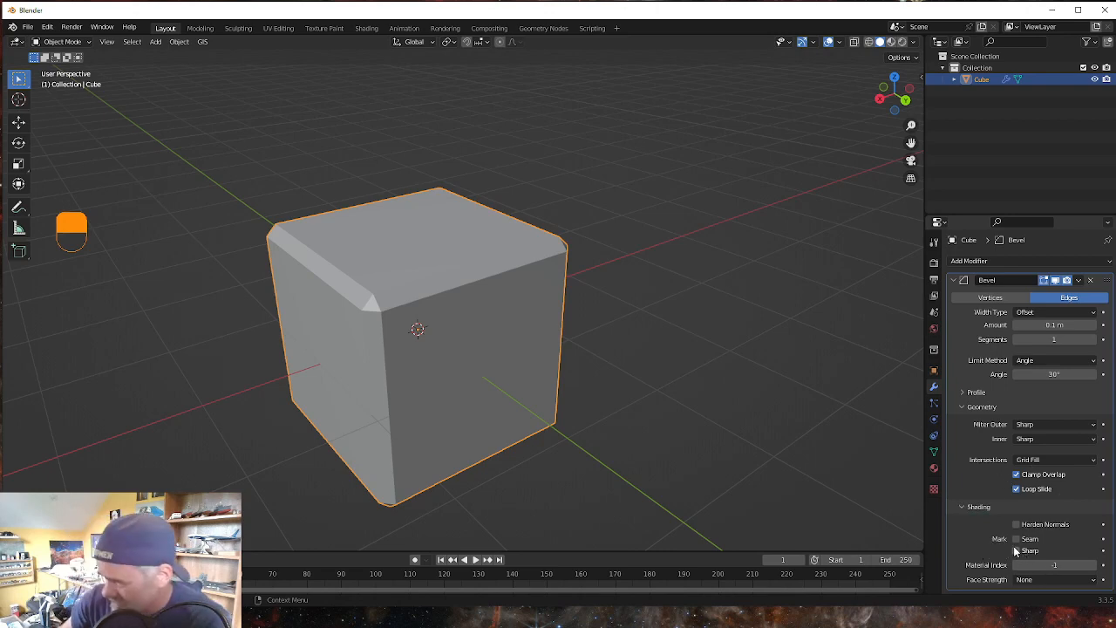
pyautogui.click(962, 507)
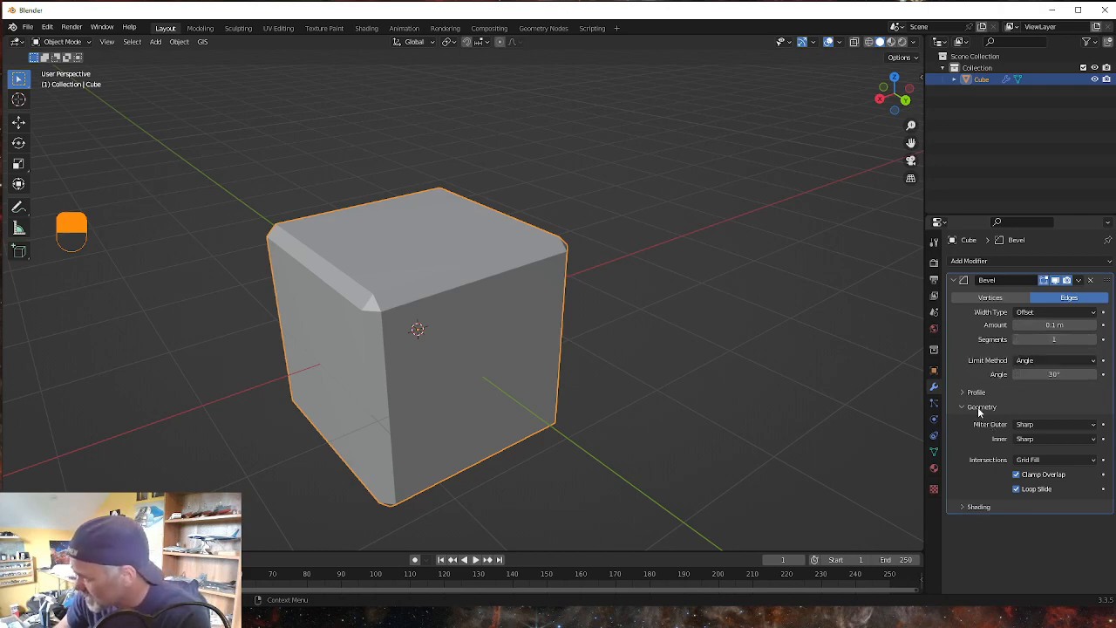
pyautogui.click(964, 394)
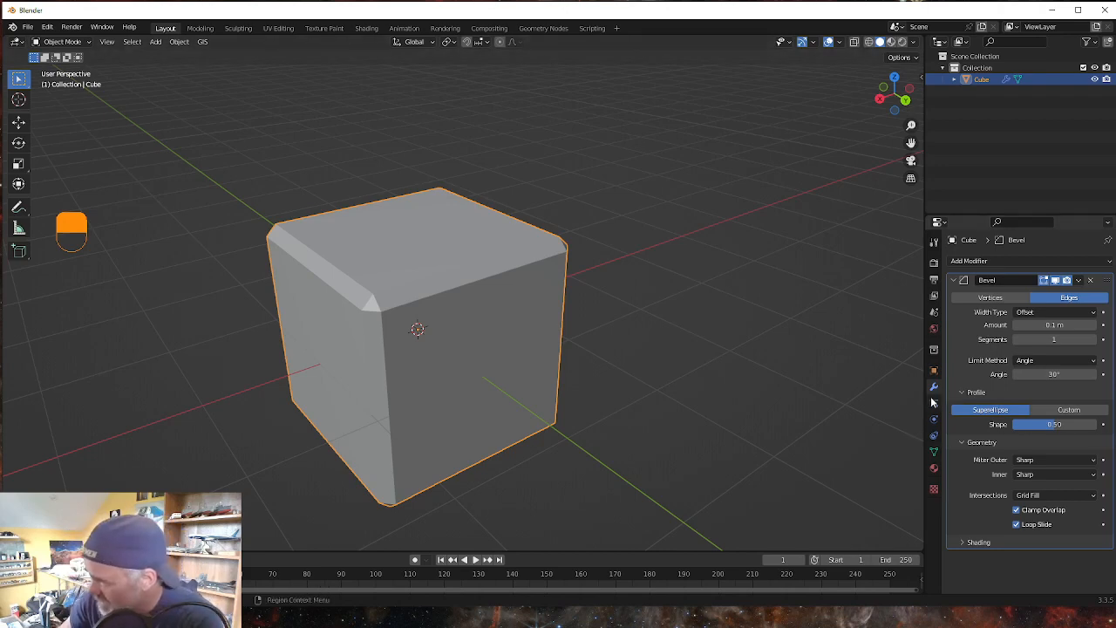
pyautogui.click(962, 393)
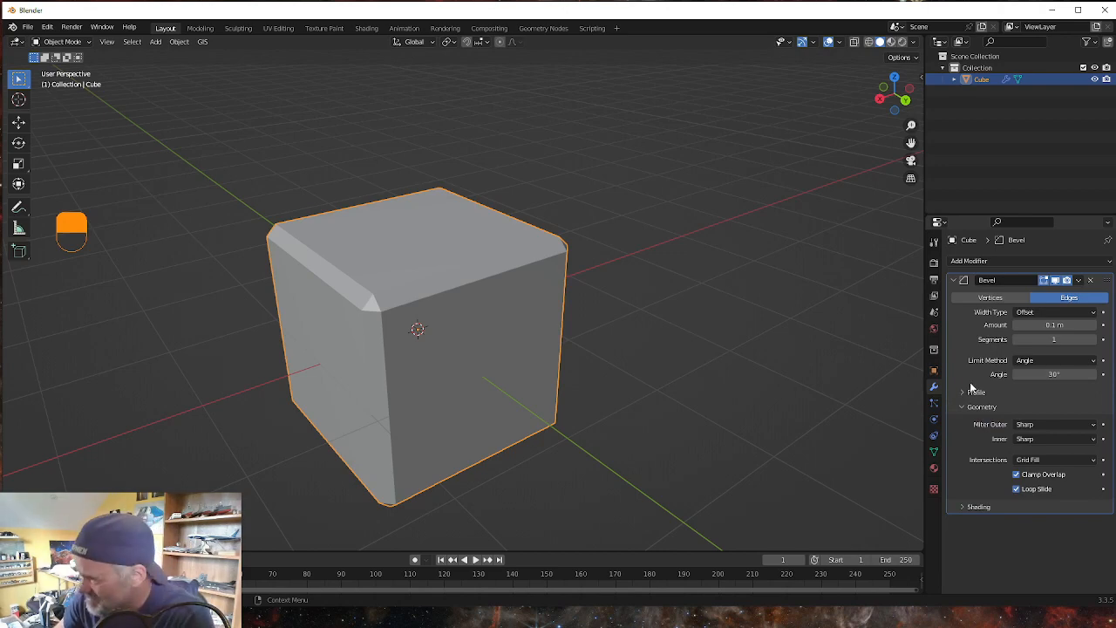
# Step: Set the Bevel modifier's amount to 1 m
pyautogui.click(1051, 324)
pyautogui.write('1')
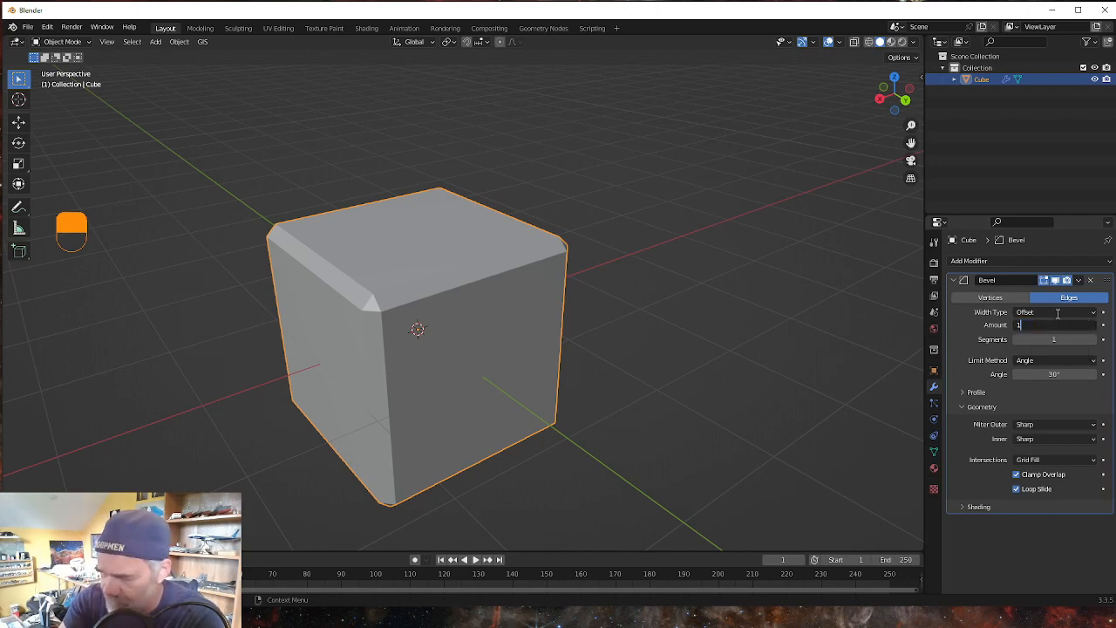
pyautogui.press('Return')
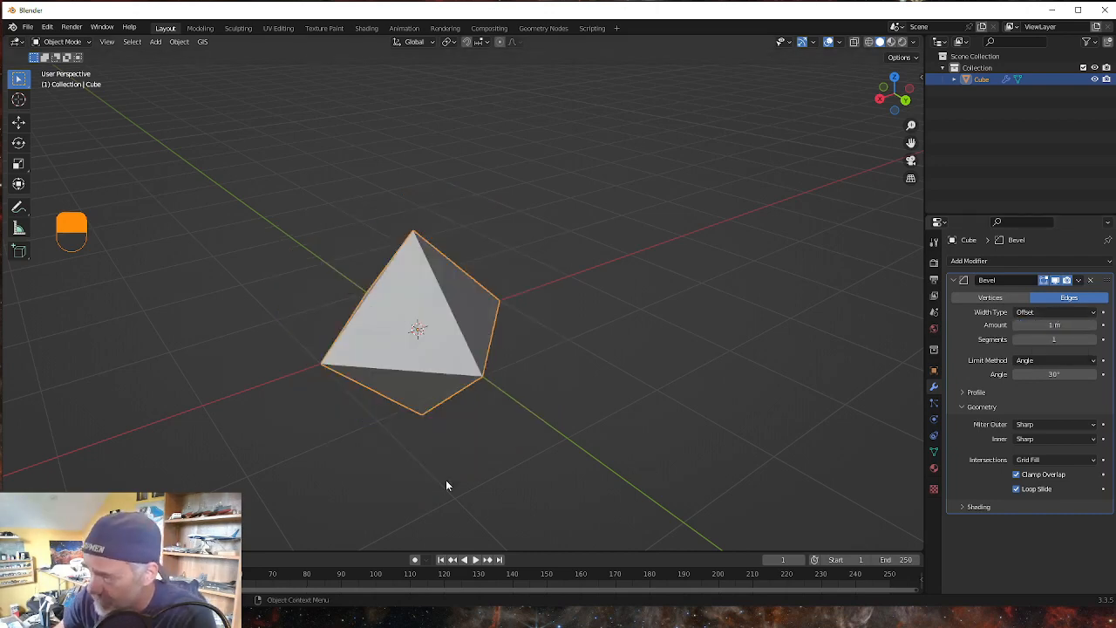
# Step: Set the Bevel modifier's segments to 16
pyautogui.moveTo(422, 464); pyautogui.dragTo(498, 424, button='middle')
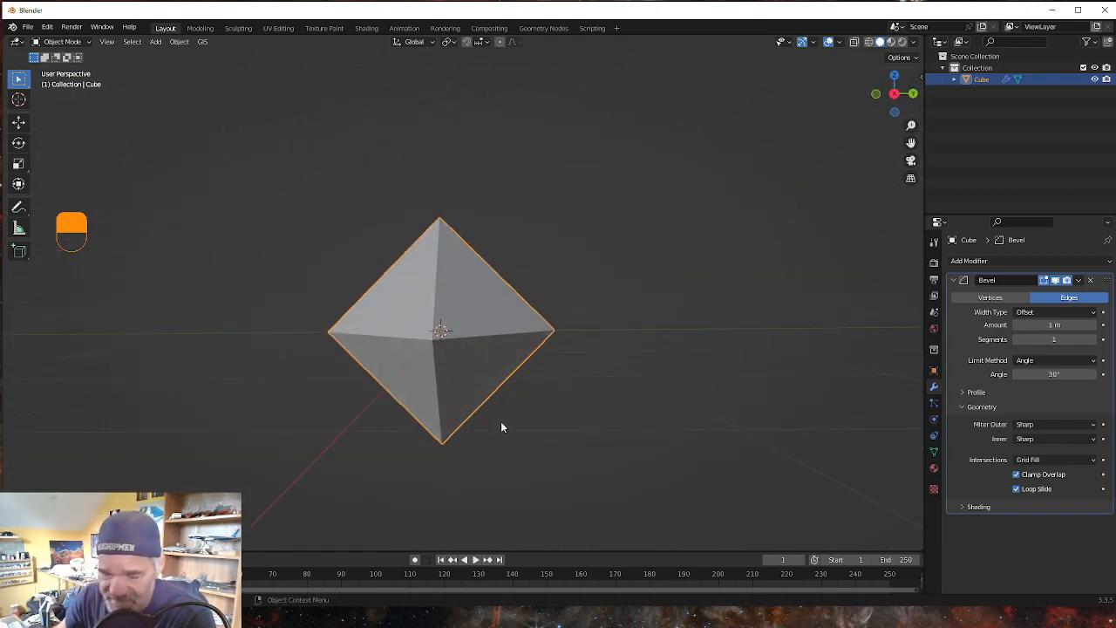
pyautogui.moveTo(434, 439)
pyautogui.mouseDown(button='middle')
pyautogui.moveTo(455, 430)
pyautogui.moveTo(402, 430)
pyautogui.moveTo(332, 397)
pyautogui.moveTo(397, 450)
pyautogui.moveTo(621, 447)
pyautogui.moveTo(518, 441)
pyautogui.moveTo(541, 380)
pyautogui.mouseUp(button='middle')
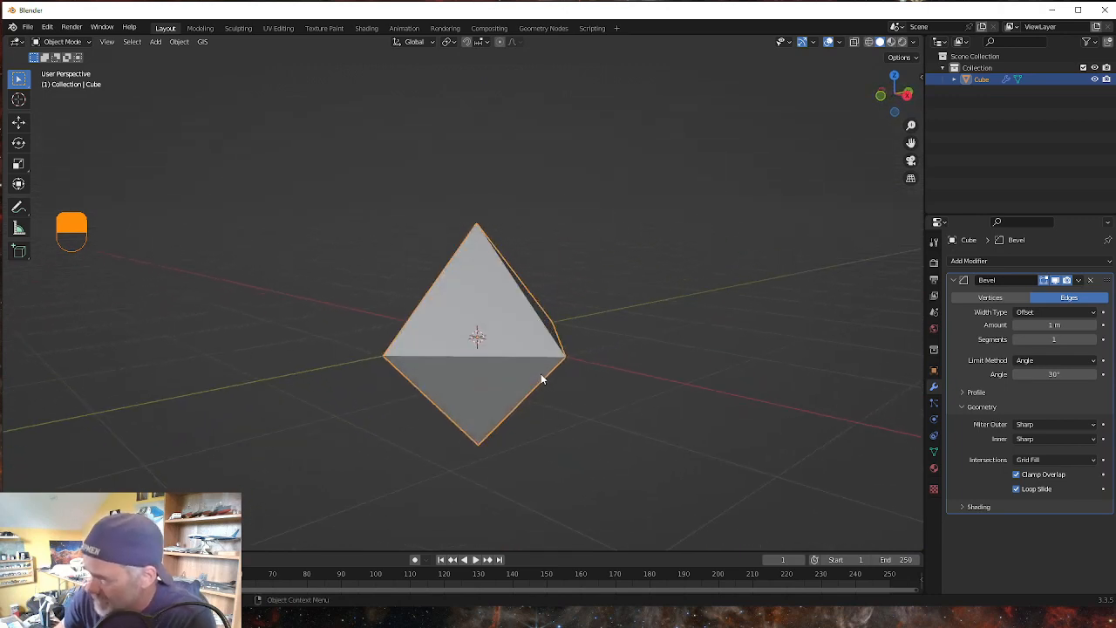
pyautogui.click(1052, 339)
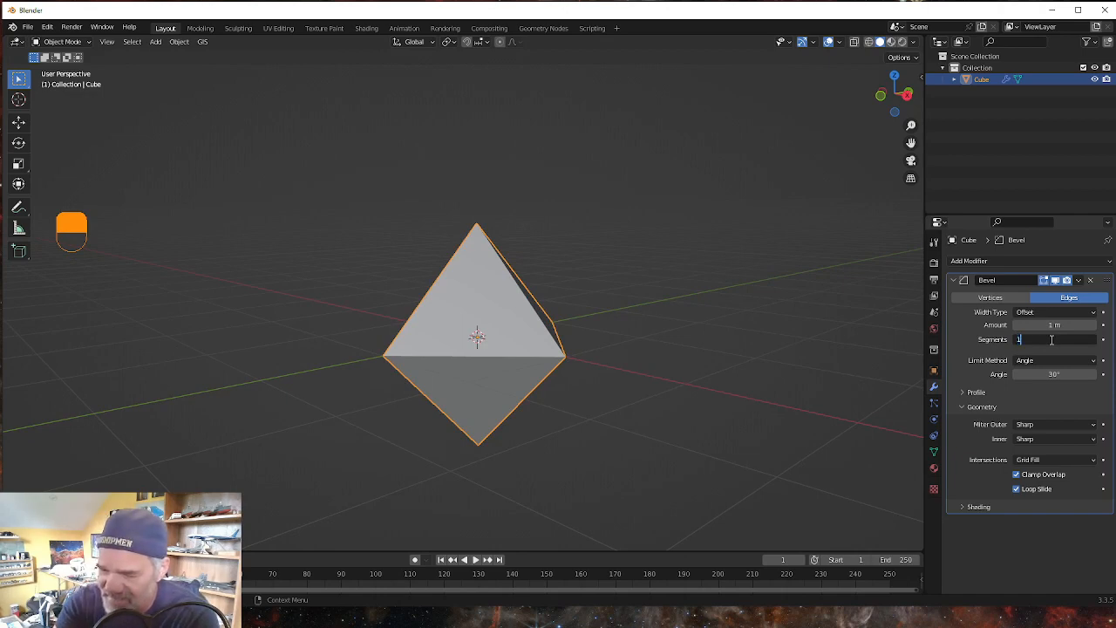
pyautogui.press('Return')
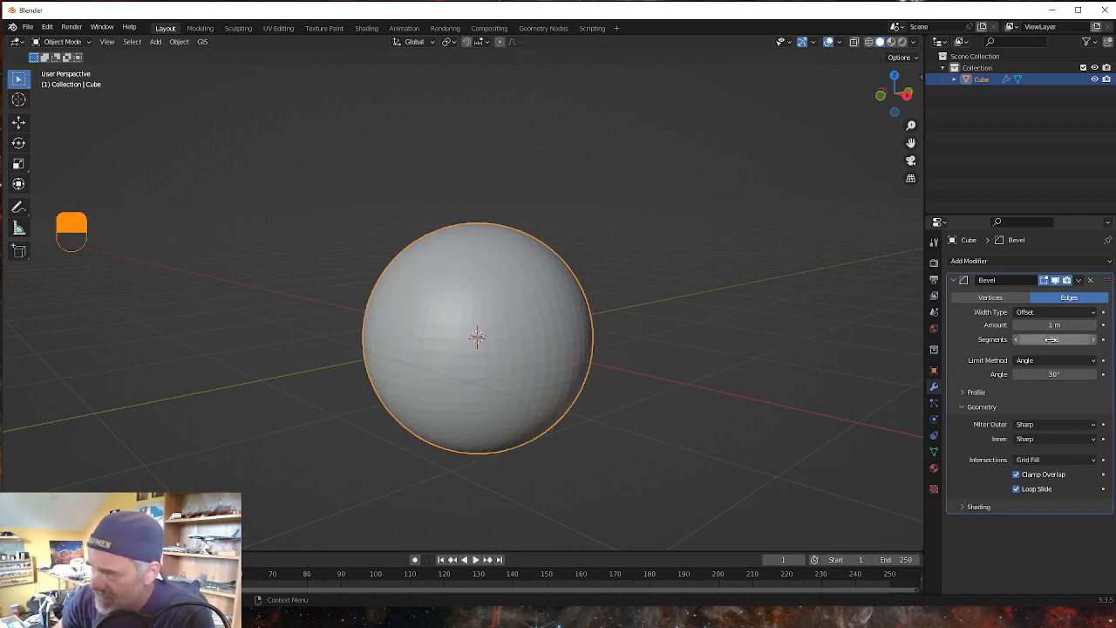
# Step: Examine the rounded shape from several sides, comparing it in Edit Mode with the original cube cage around it
pyautogui.moveTo(602, 426); pyautogui.dragTo(483, 454, button='middle')
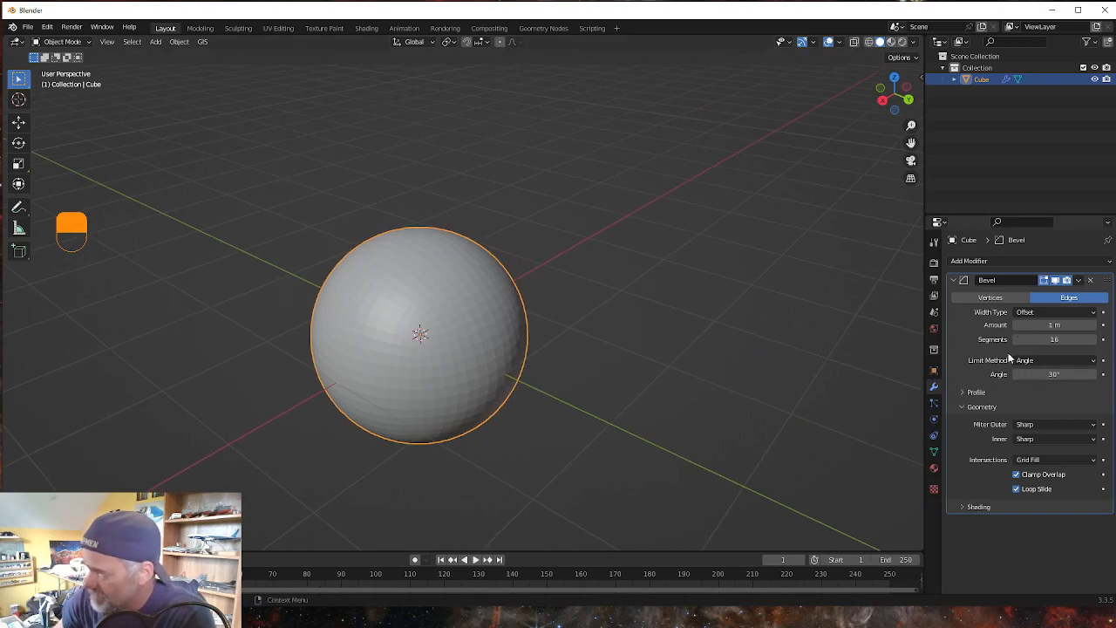
pyautogui.moveTo(489, 372); pyautogui.dragTo(417, 377, button='middle')
pyautogui.scroll(3, 448, 386)
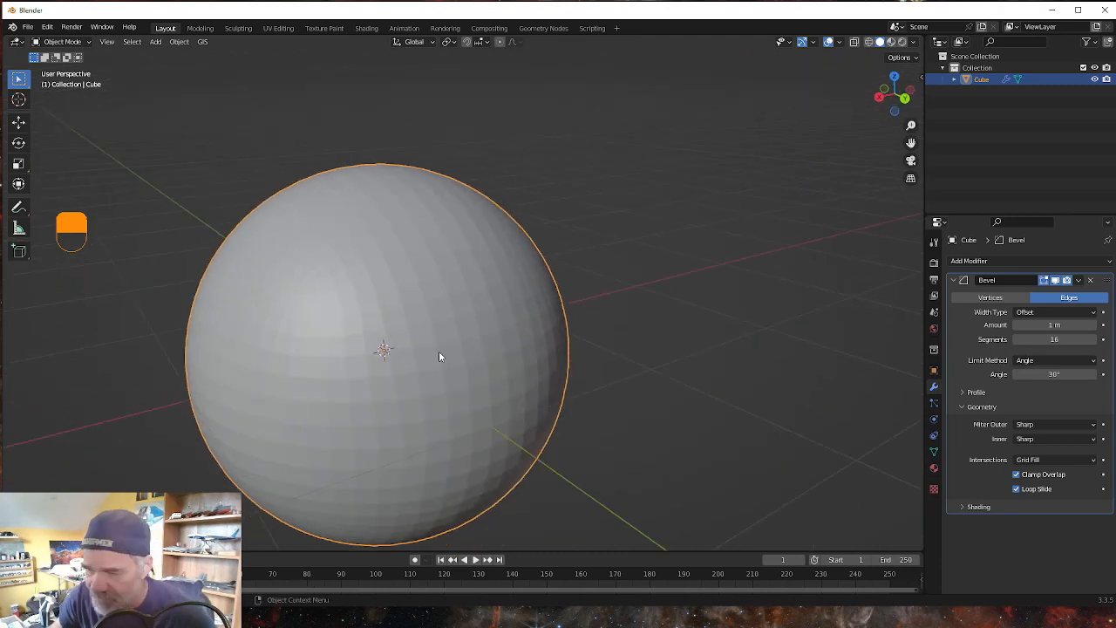
pyautogui.press('Tab')
pyautogui.scroll(-5, 479, 378)
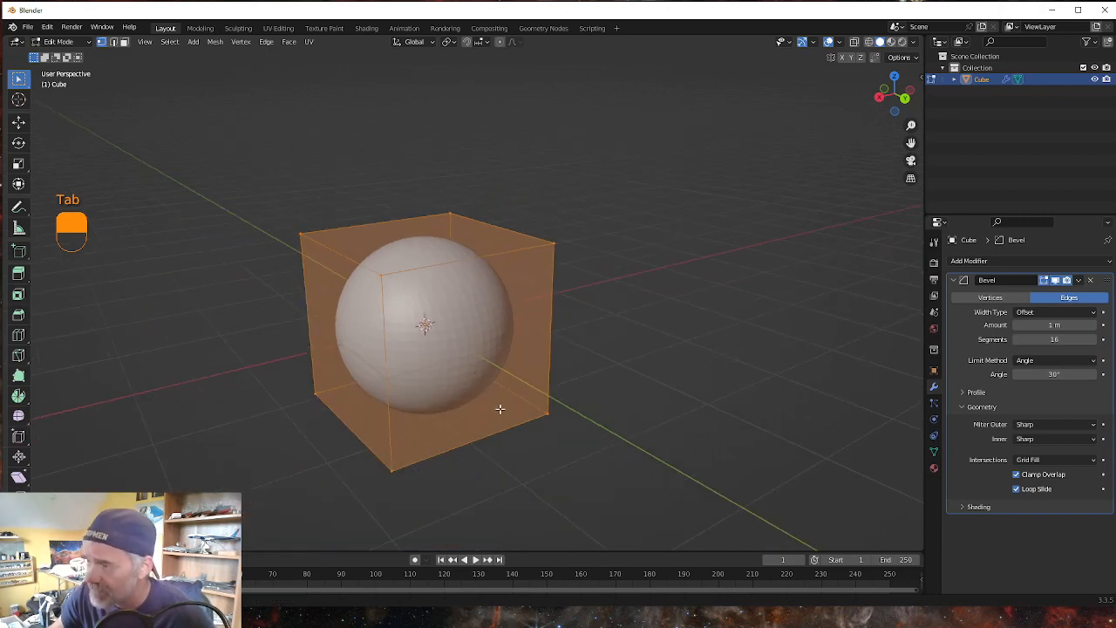
pyautogui.moveTo(500, 409); pyautogui.dragTo(374, 422, button='middle')
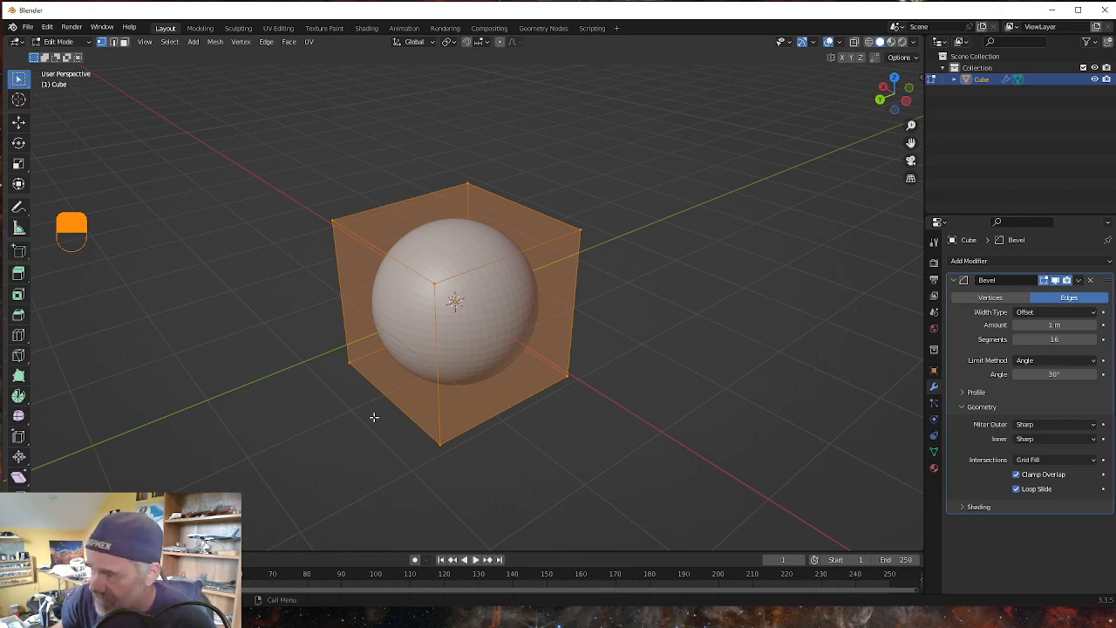
pyautogui.moveTo(439, 428)
pyautogui.mouseDown(button='middle')
pyautogui.moveTo(511, 392)
pyautogui.moveTo(514, 411)
pyautogui.moveTo(451, 439)
pyautogui.moveTo(428, 423)
pyautogui.mouseUp(button='middle')
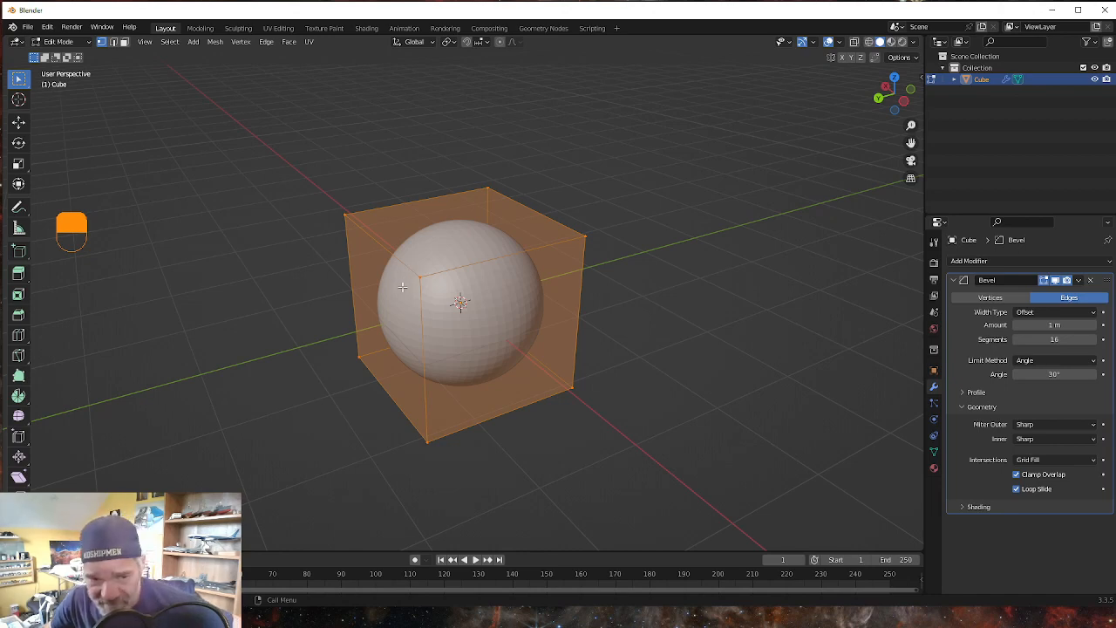
pyautogui.moveTo(302, 322); pyautogui.dragTo(351, 309, button='middle')
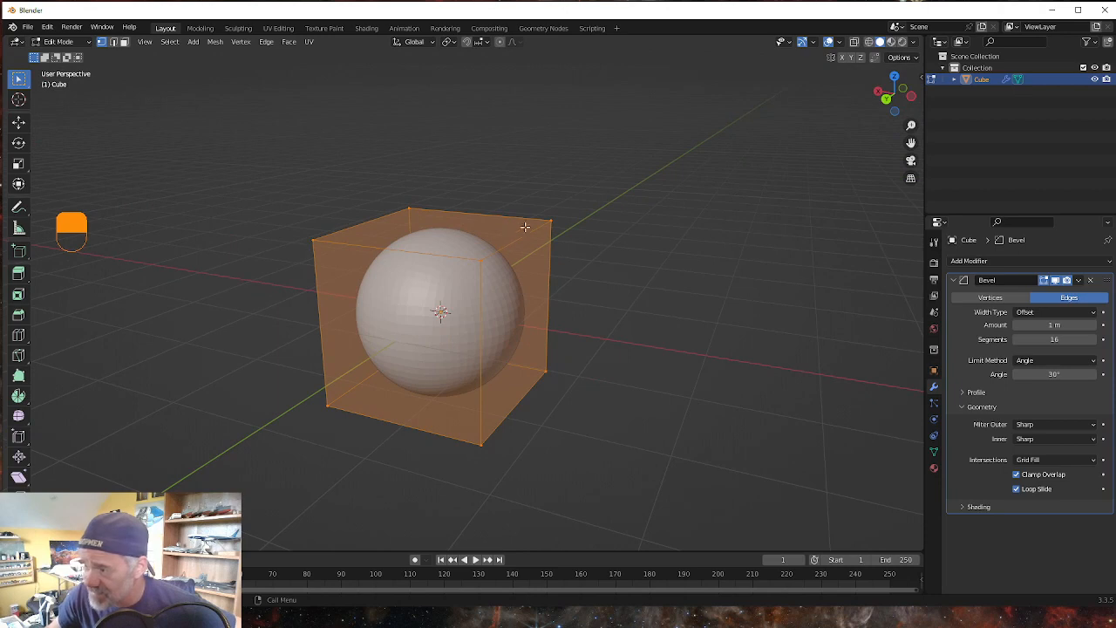
pyautogui.moveTo(391, 349)
pyautogui.mouseDown(button='middle')
pyautogui.moveTo(348, 355)
pyautogui.moveTo(380, 332)
pyautogui.mouseUp(button='middle')
pyautogui.scroll(2, 382, 333)
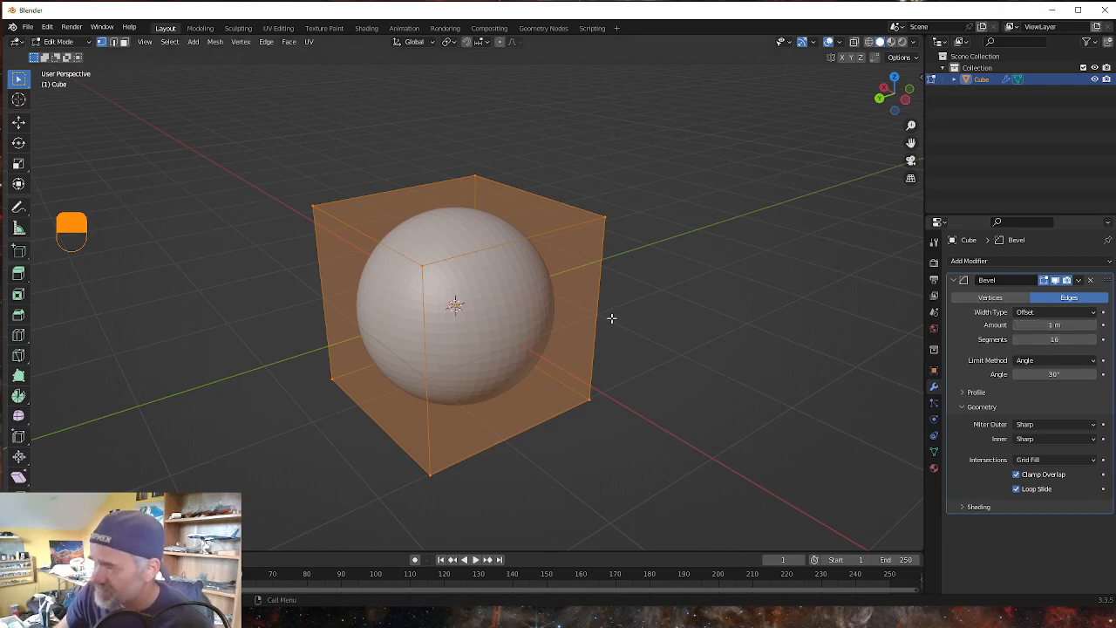
# Step: Return to Object Mode and apply the Bevel modifier to the cube
pyautogui.press('Tab')
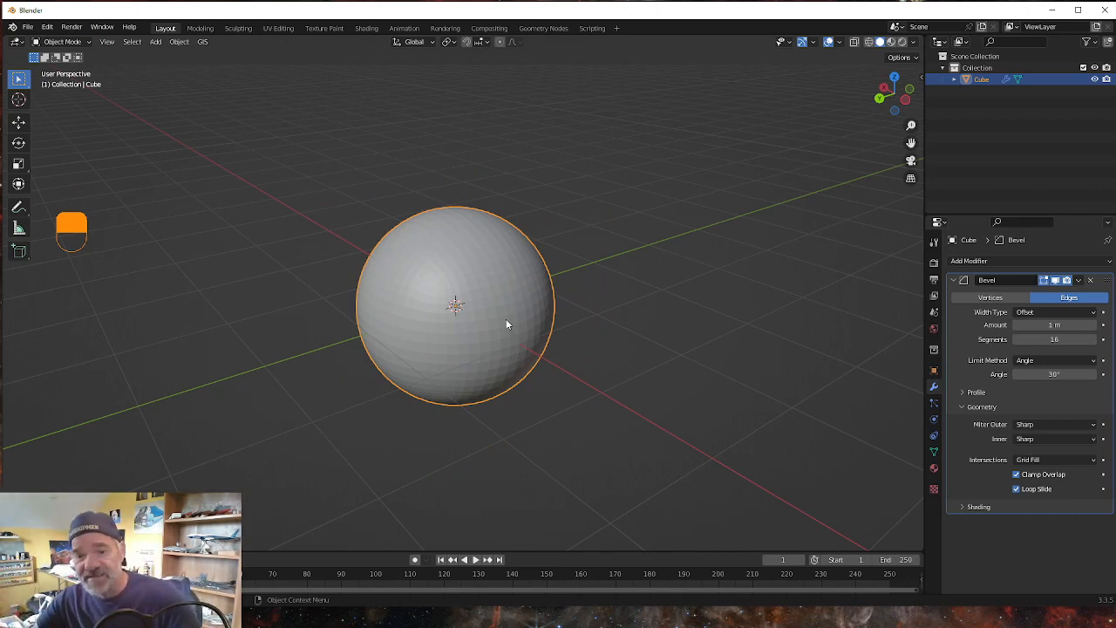
pyautogui.click(1079, 281)
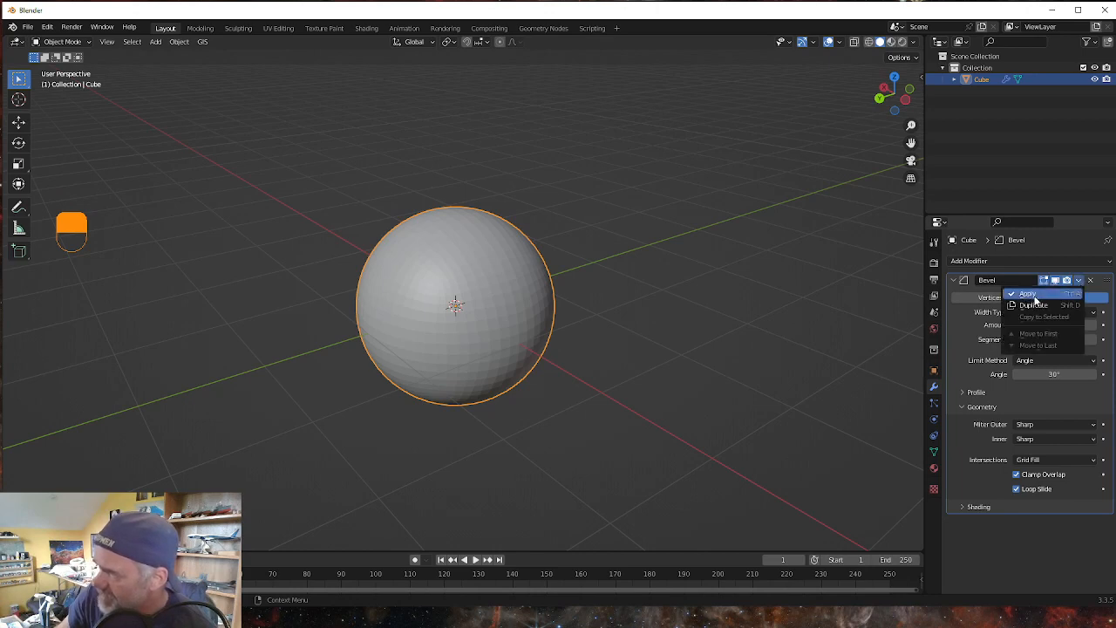
pyautogui.click(1027, 294)
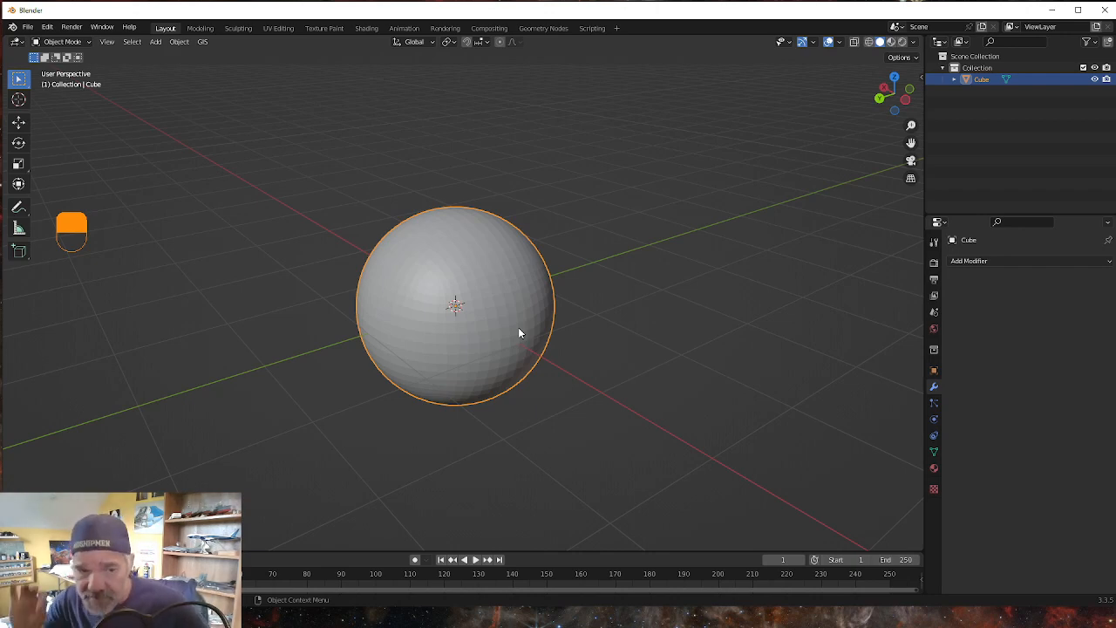
# Step: Inspect the applied sphere mesh in Edit Mode, focusing on the face layout around the cube's former corners
pyautogui.press('Tab')
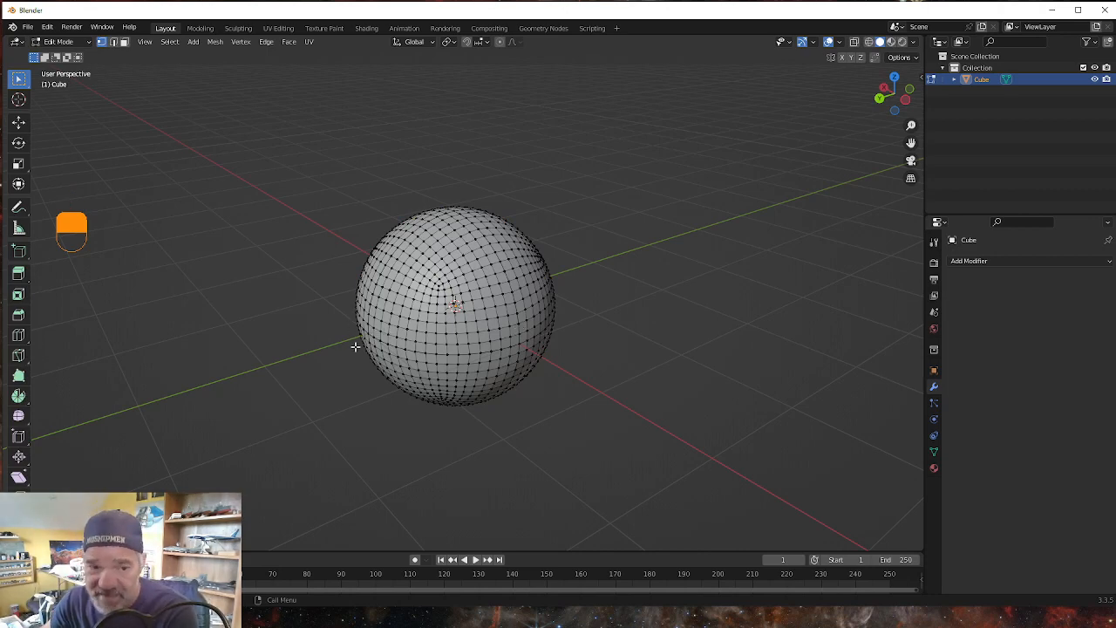
pyautogui.moveTo(511, 332)
pyautogui.mouseDown(button='middle')
pyautogui.moveTo(393, 299)
pyautogui.moveTo(392, 332)
pyautogui.moveTo(517, 331)
pyautogui.mouseUp(button='middle')
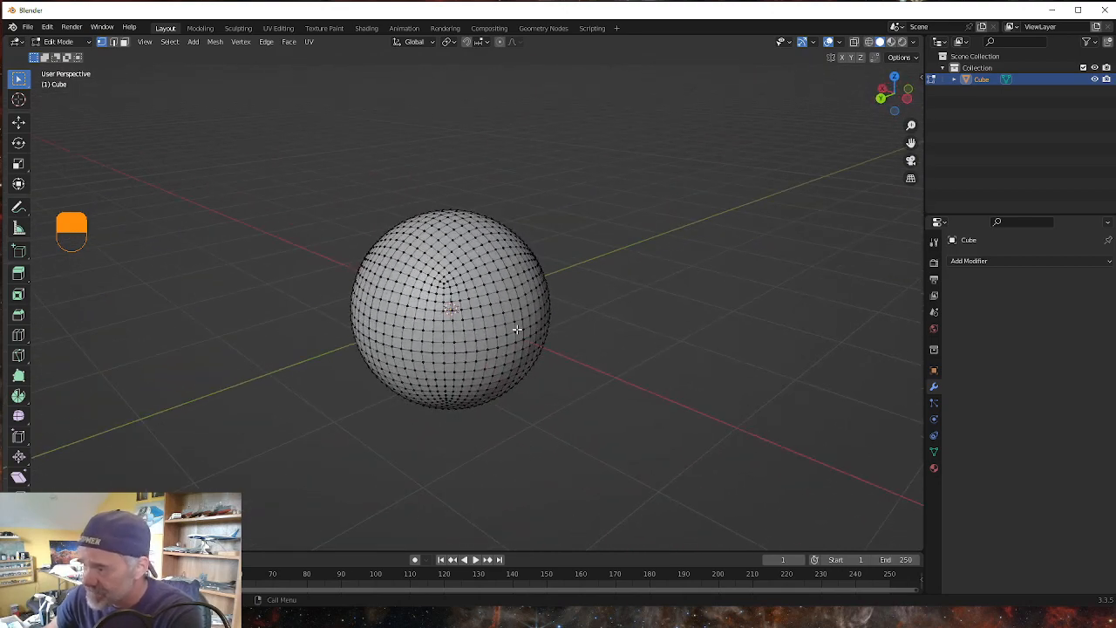
pyautogui.scroll(1, 517, 330)
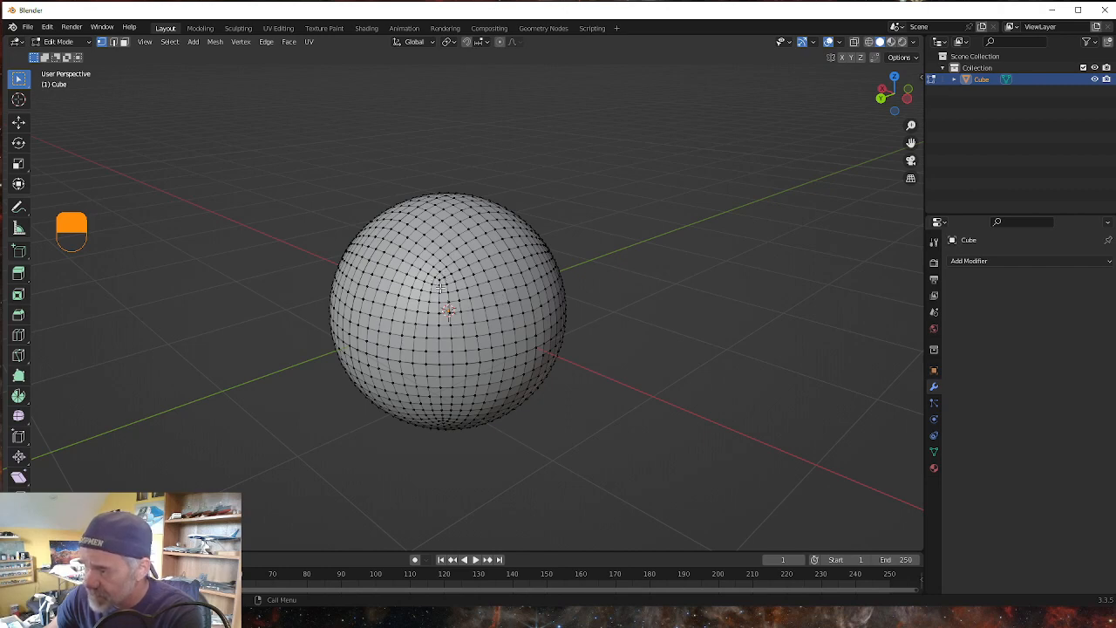
pyautogui.scroll(1, 440, 288)
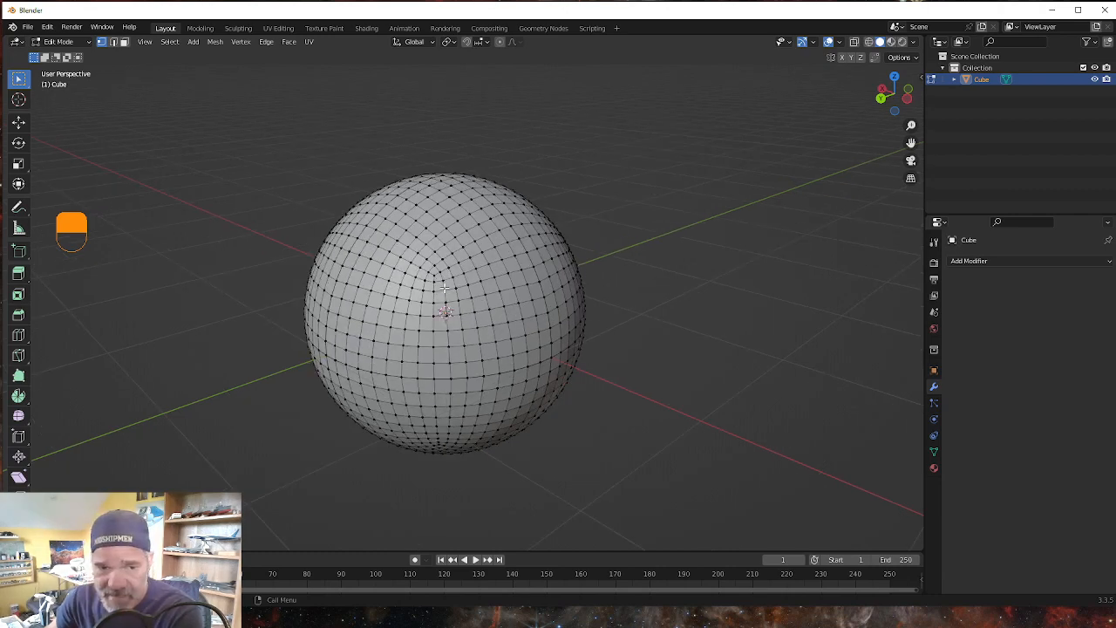
pyautogui.scroll(3, 434, 282)
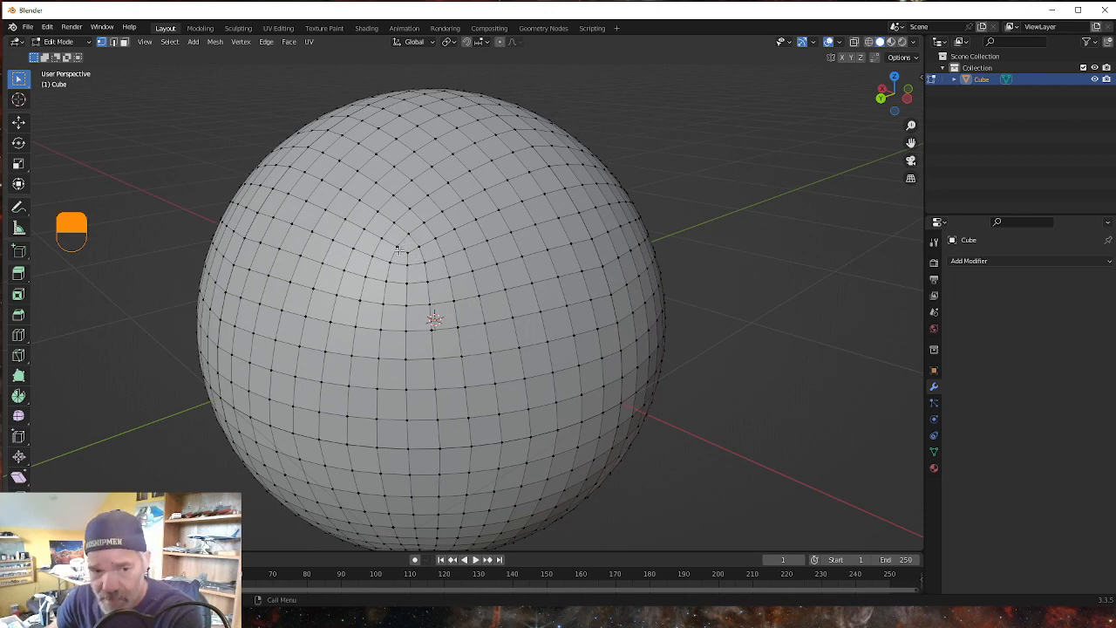
pyautogui.scroll(-1, 398, 250)
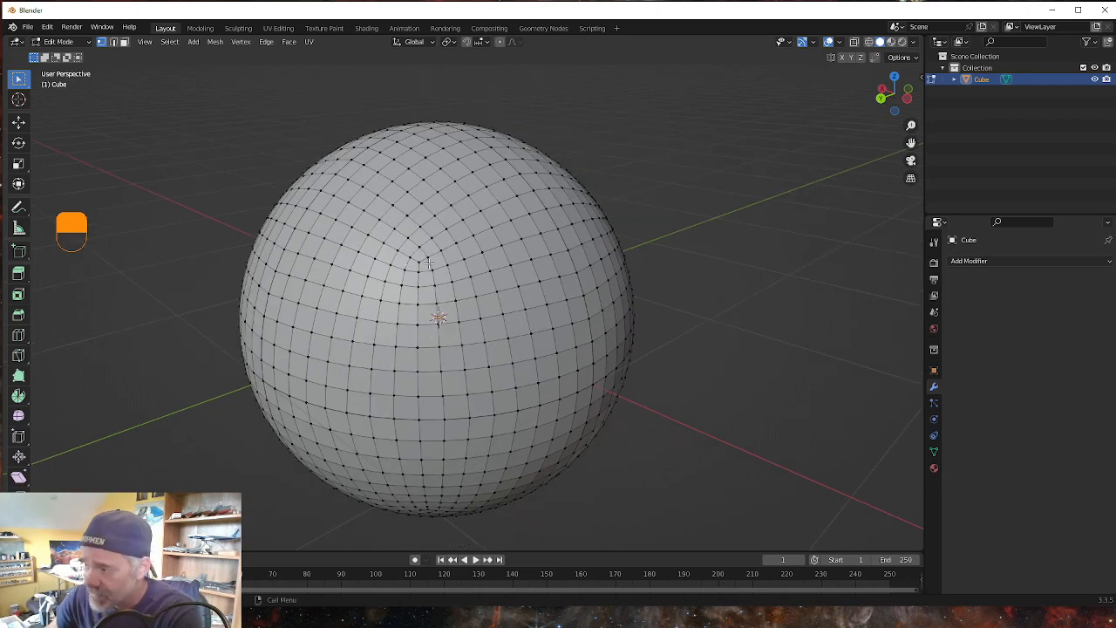
pyautogui.moveTo(440, 218)
pyautogui.mouseDown(button='middle')
pyautogui.moveTo(440, 255)
pyautogui.moveTo(430, 201)
pyautogui.mouseUp(button='middle')
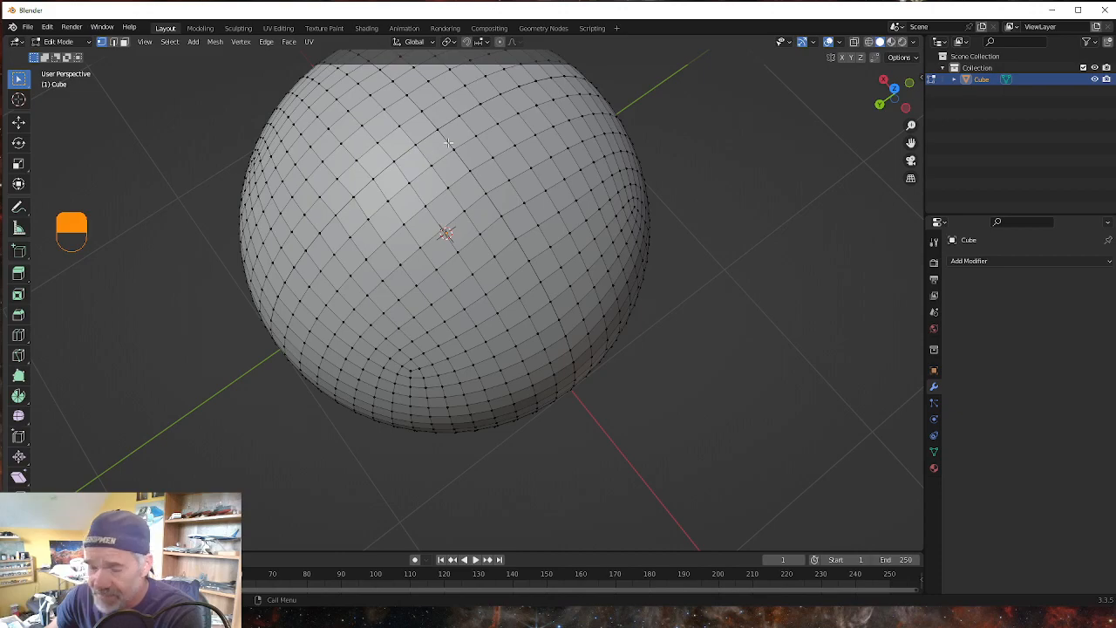
pyautogui.moveTo(443, 314); pyautogui.dragTo(463, 265, button='middle')
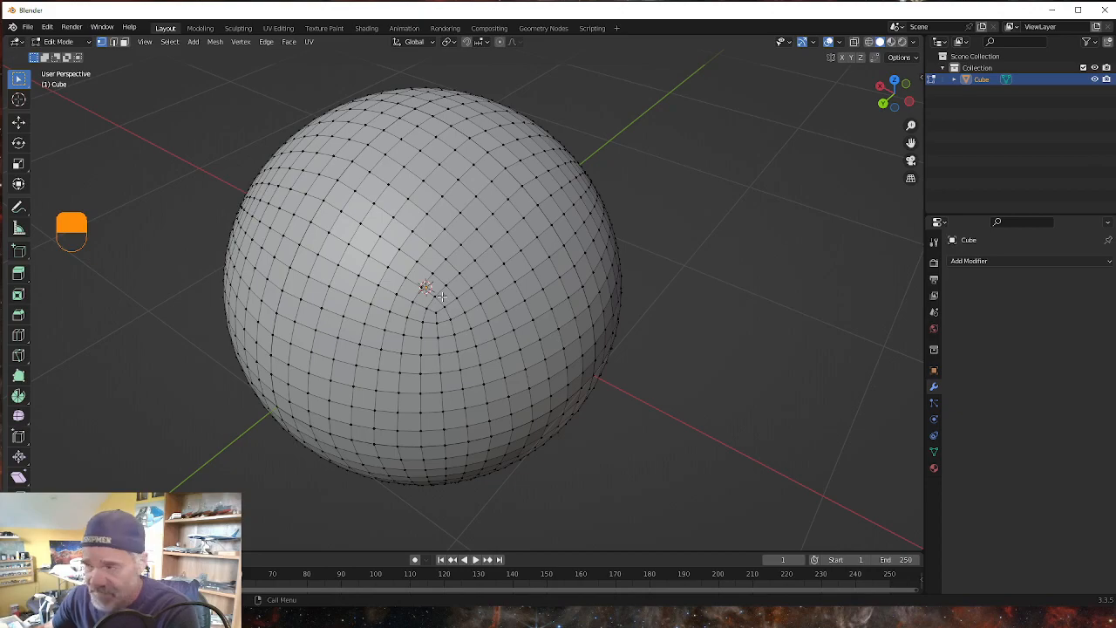
pyautogui.moveTo(460, 302); pyautogui.dragTo(456, 276, button='middle')
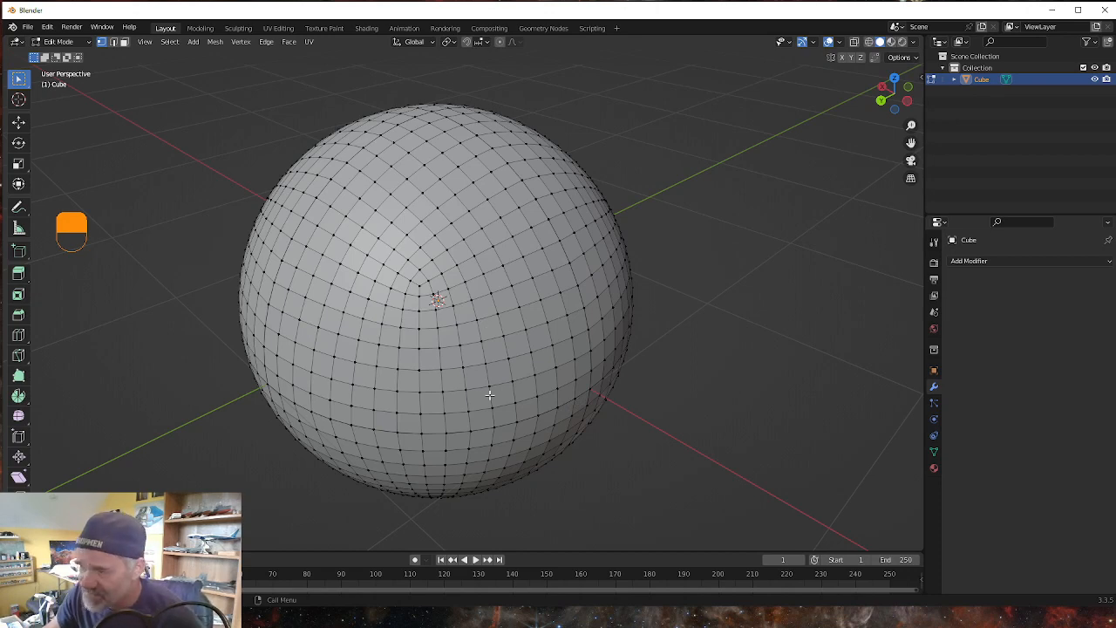
pyautogui.scroll(-2, 488, 392)
pyautogui.moveTo(418, 415)
pyautogui.mouseDown(button='middle')
pyautogui.moveTo(493, 265)
pyautogui.moveTo(463, 376)
pyautogui.moveTo(408, 457)
pyautogui.moveTo(410, 407)
pyautogui.mouseUp(button='middle')
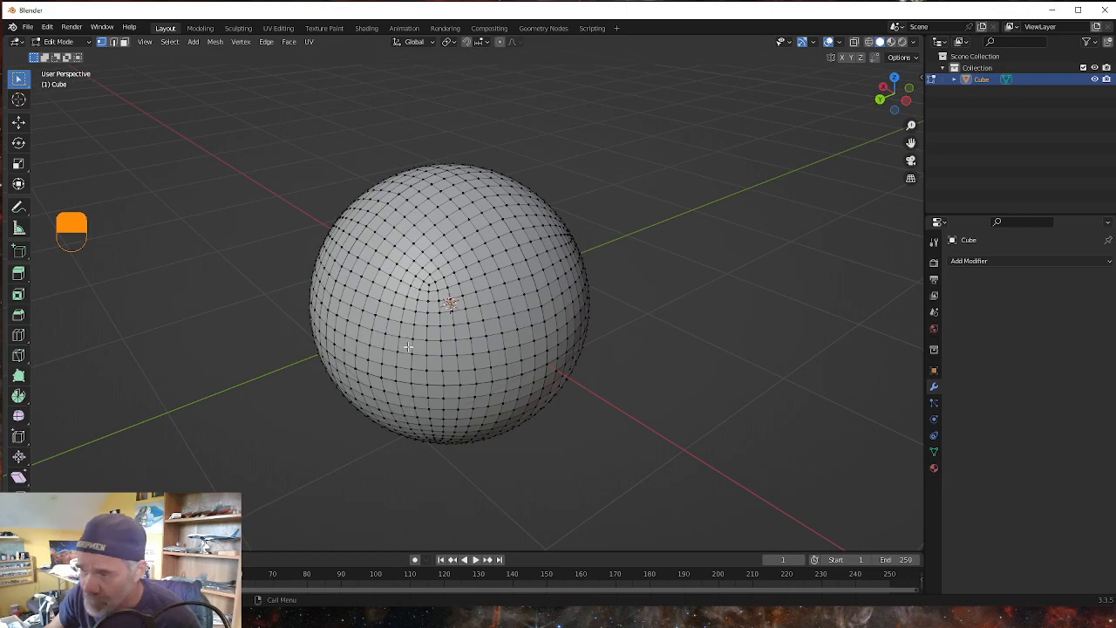
pyautogui.moveTo(370, 347); pyautogui.dragTo(460, 287, button='middle')
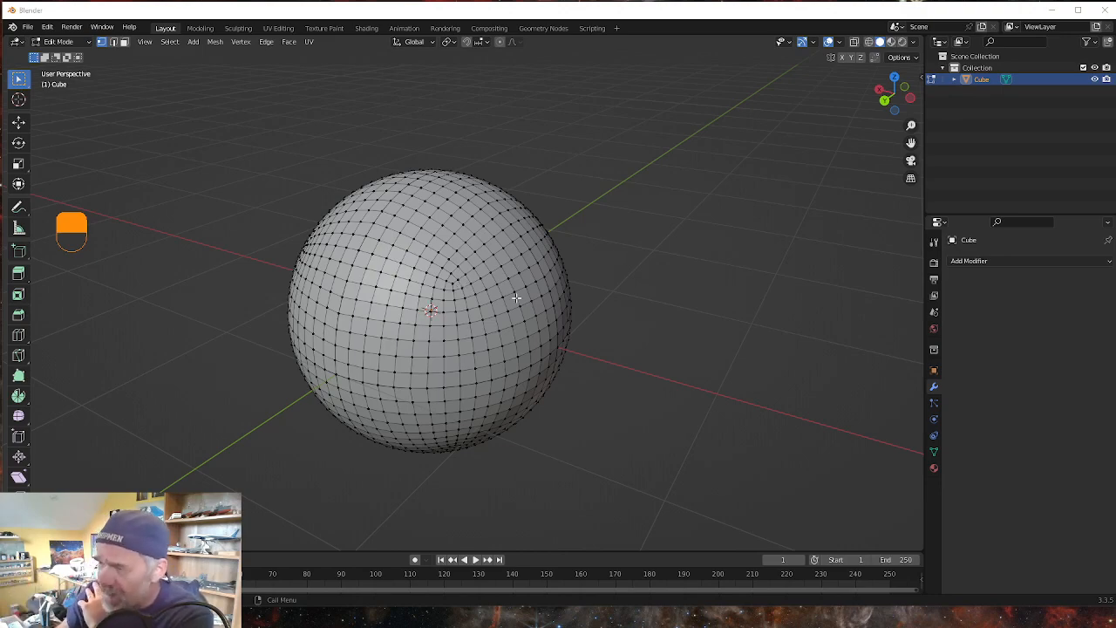
pyautogui.moveTo(516, 299)
pyautogui.mouseDown(button='middle')
pyautogui.moveTo(406, 324)
pyautogui.moveTo(521, 292)
pyautogui.moveTo(527, 311)
pyautogui.mouseUp(button='middle')
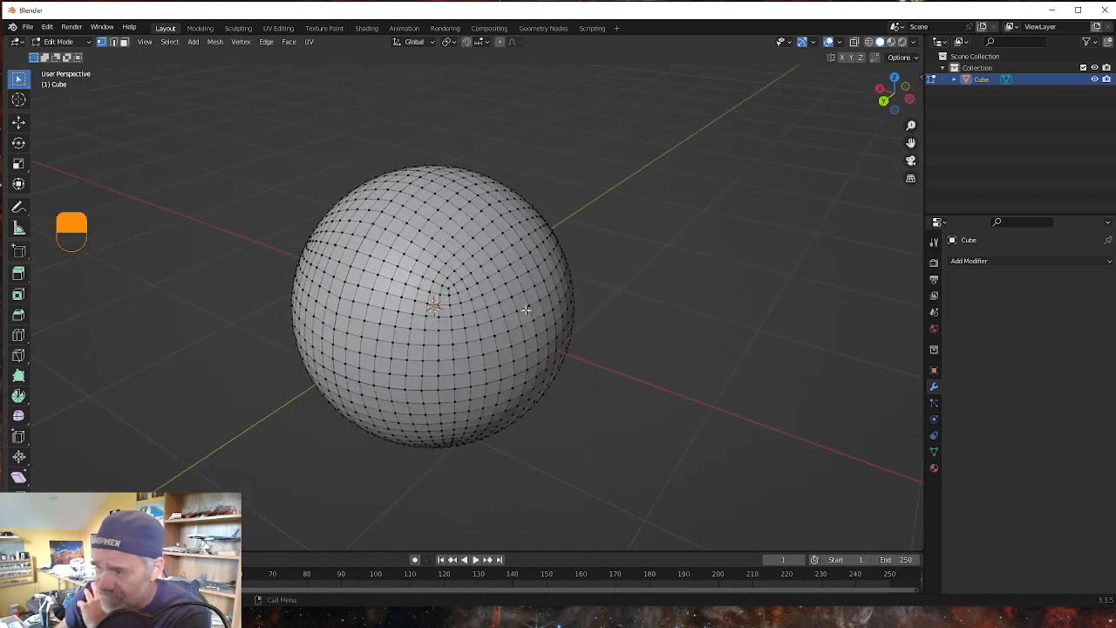